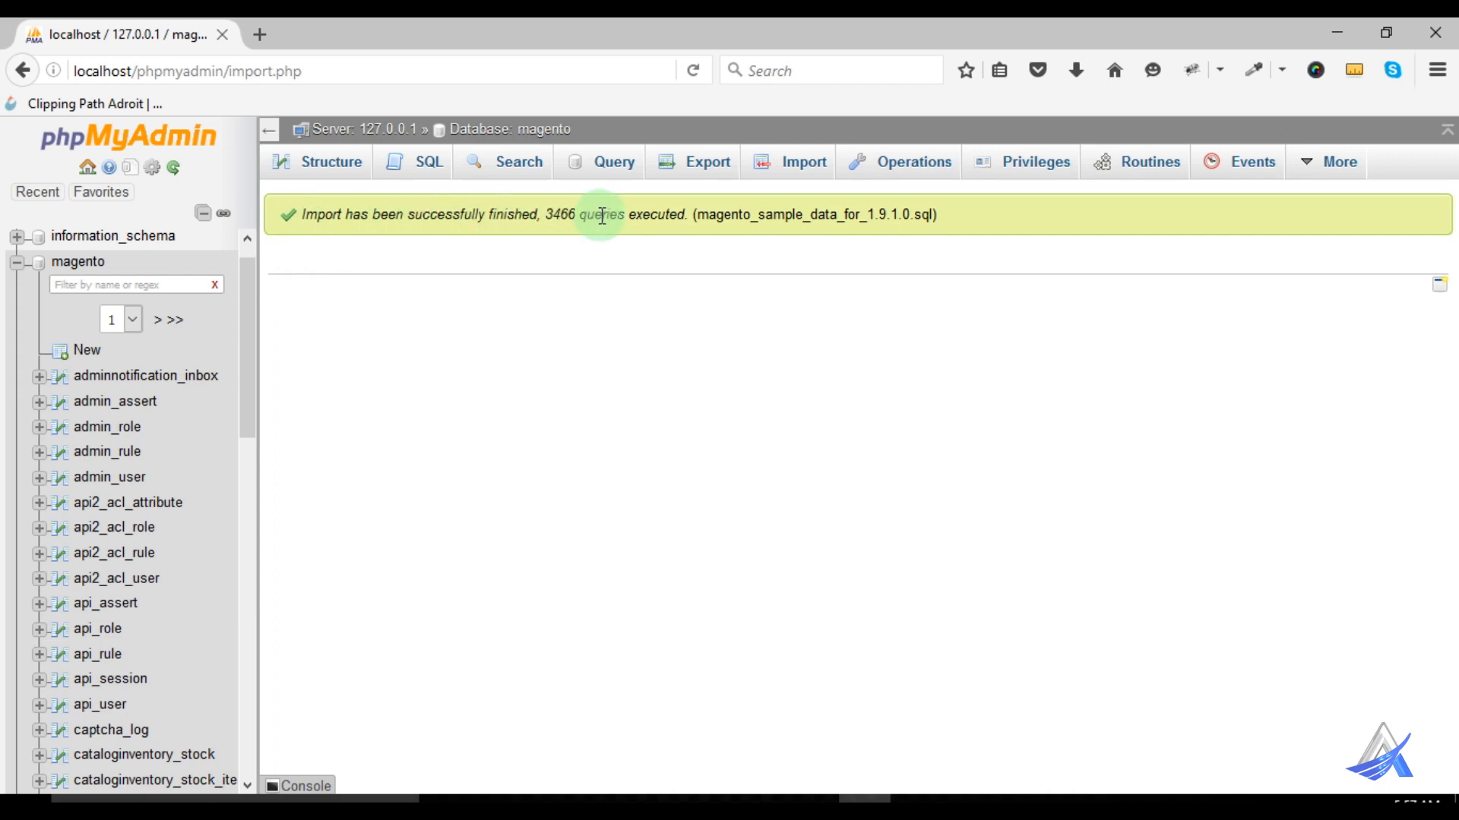
Check the name of the imported SQL file in the import result message.
drag(694, 214, 928, 221)
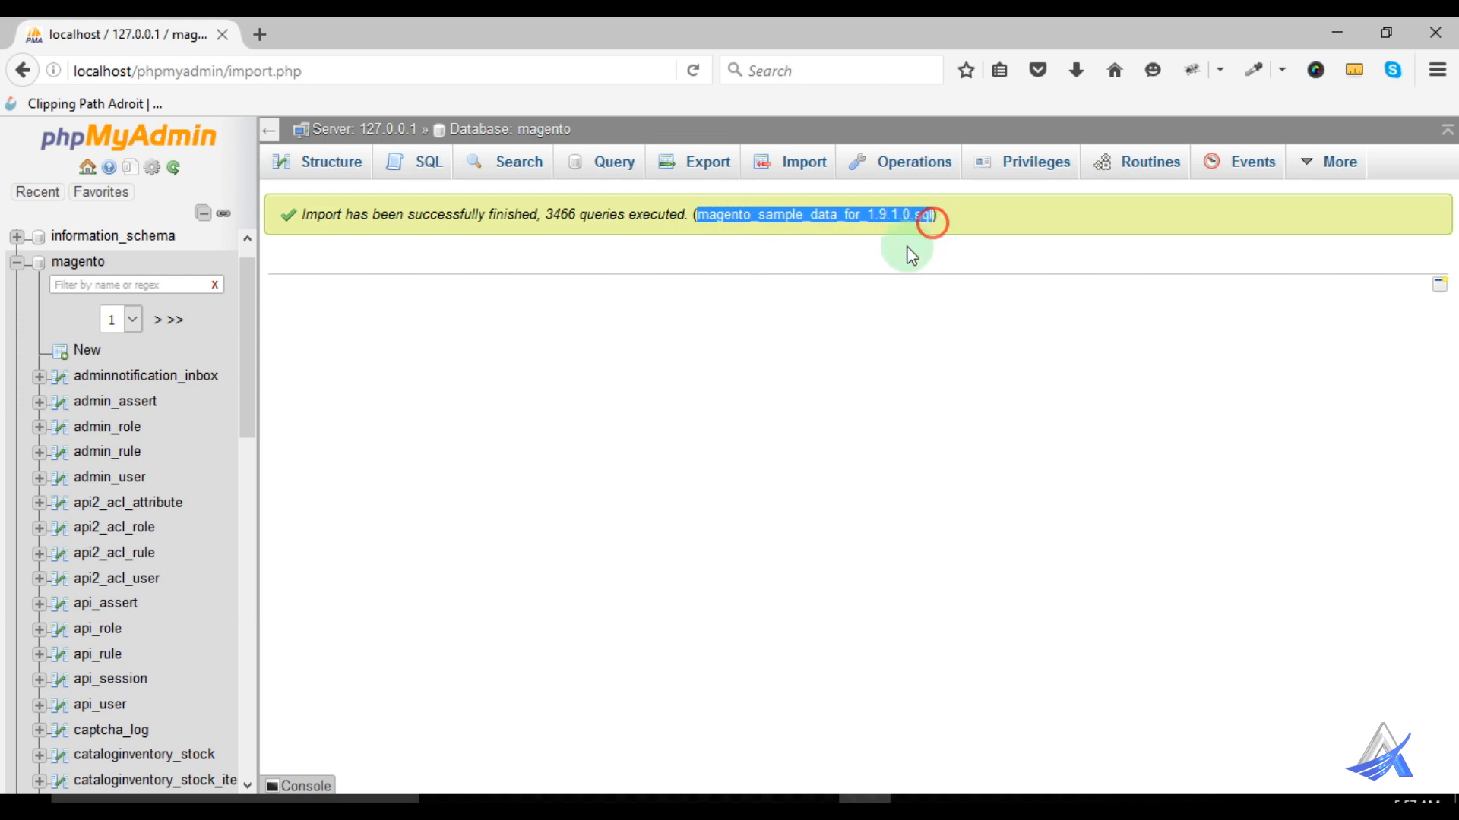
click(719, 423)
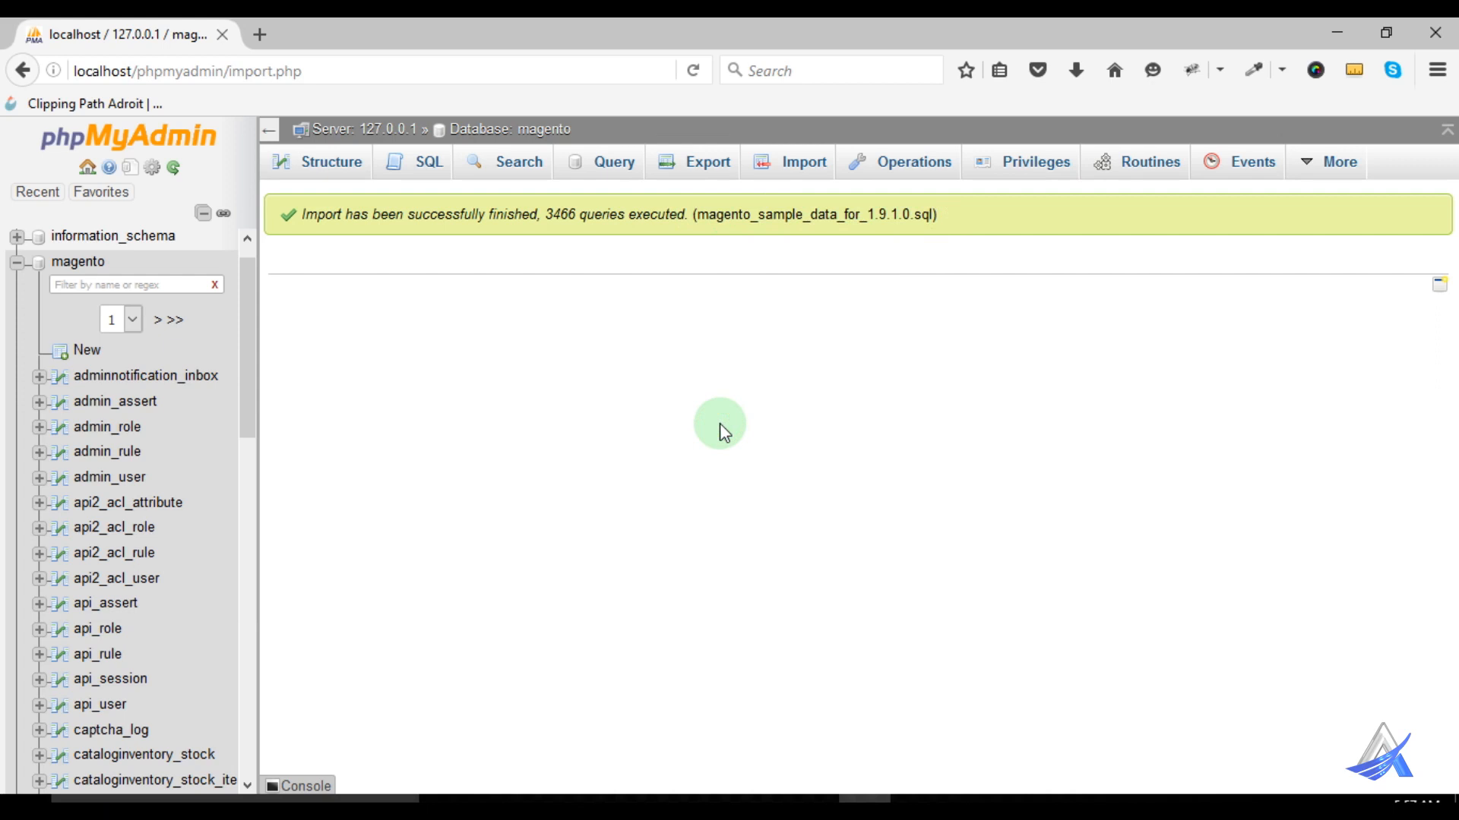
click(623, 415)
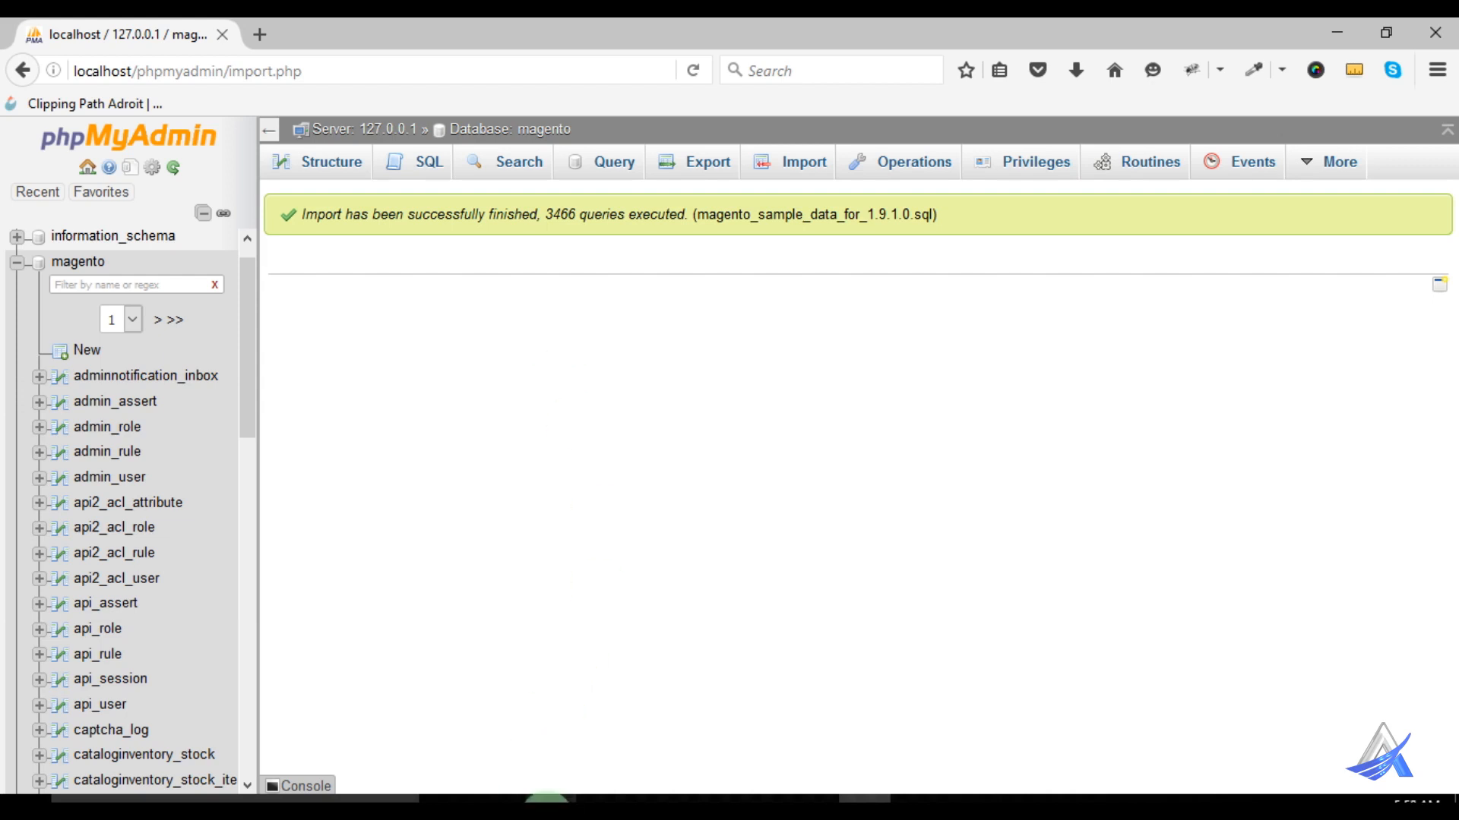
Switch to File Explorer and open the .htaccess file from the htdocs\magento folder in Notepad++.
click(550, 799)
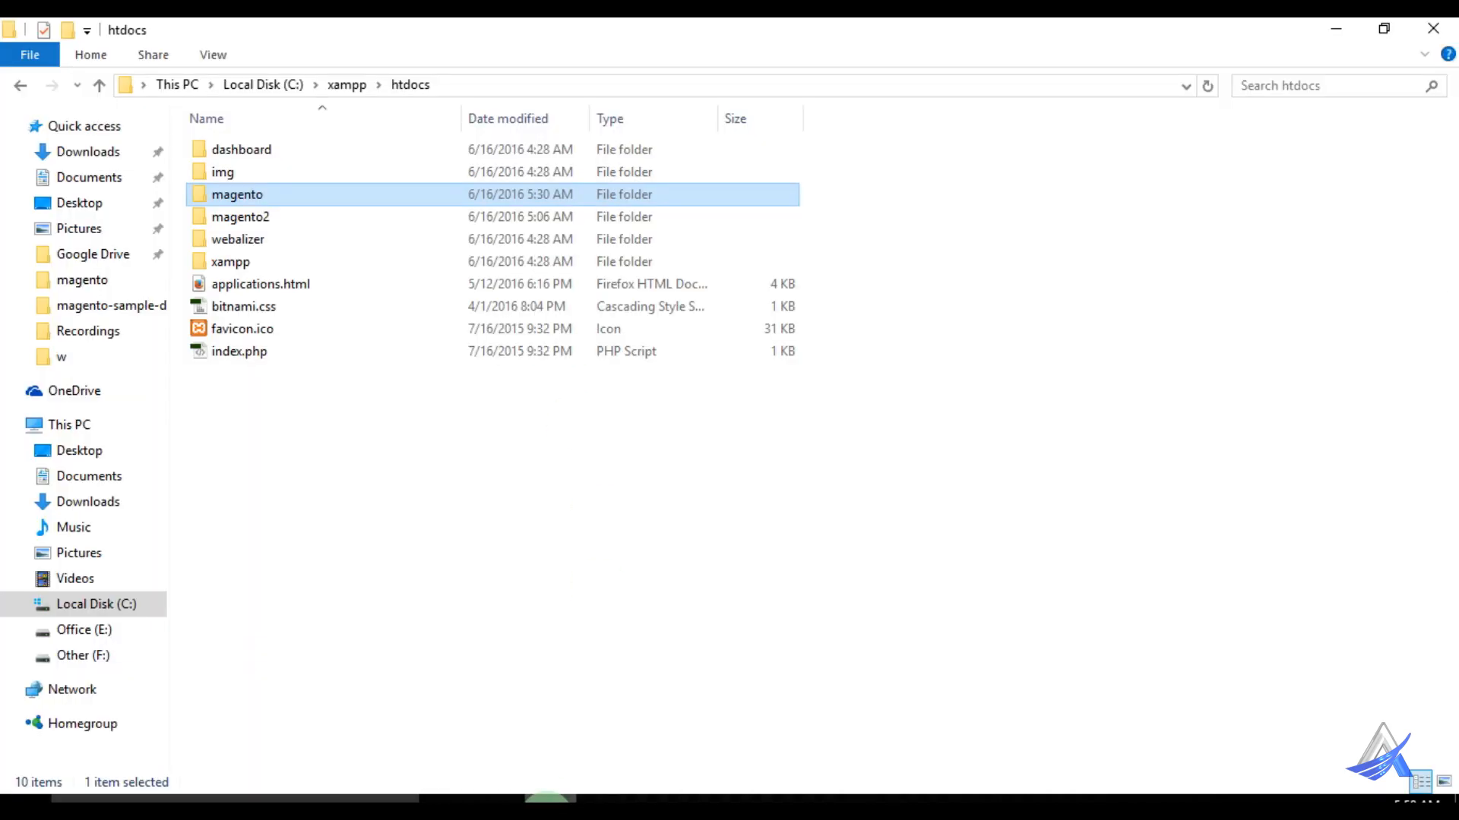
double_click(242, 197)
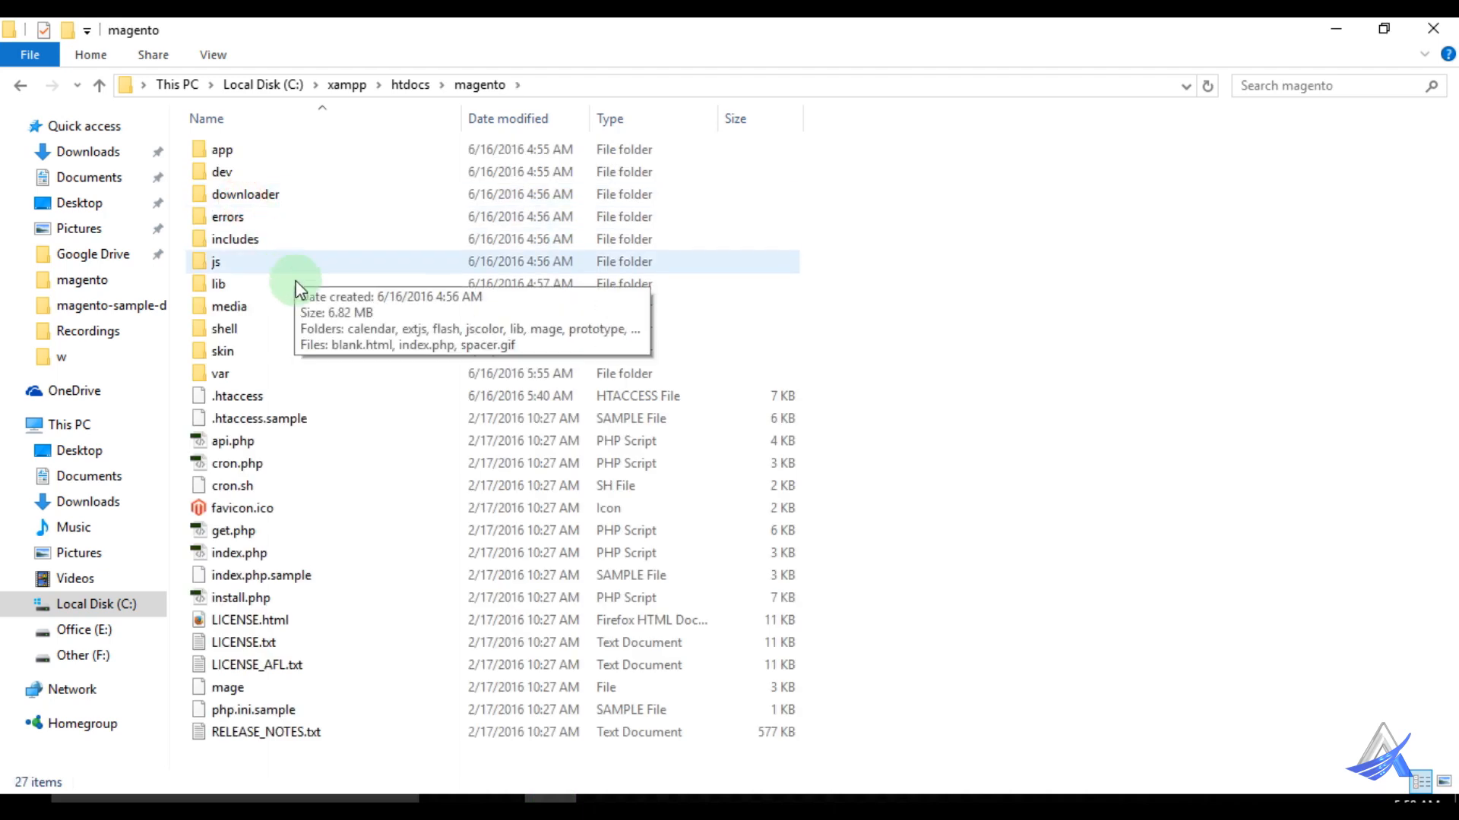
click(240, 397)
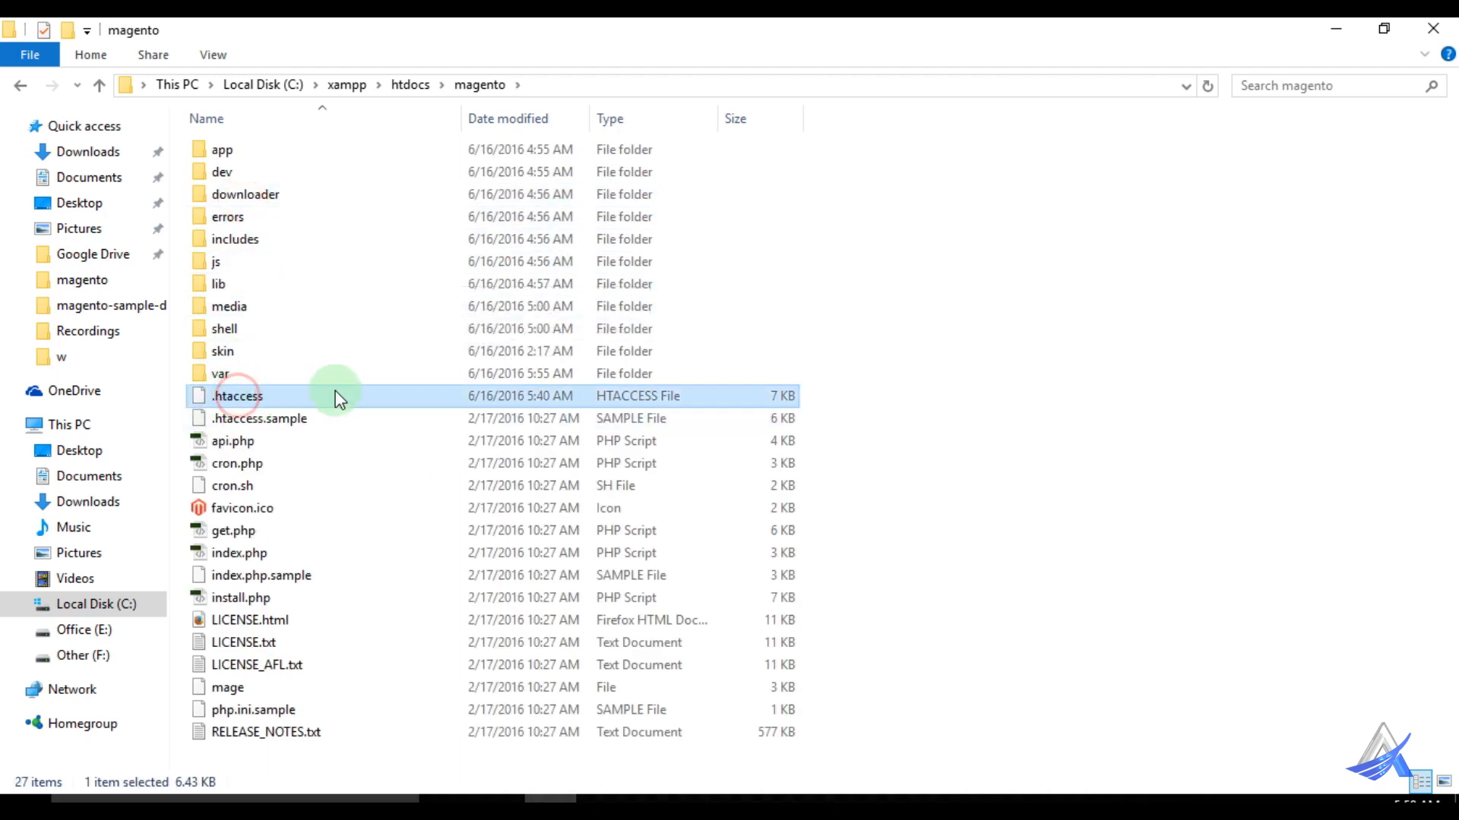
right_click(247, 399)
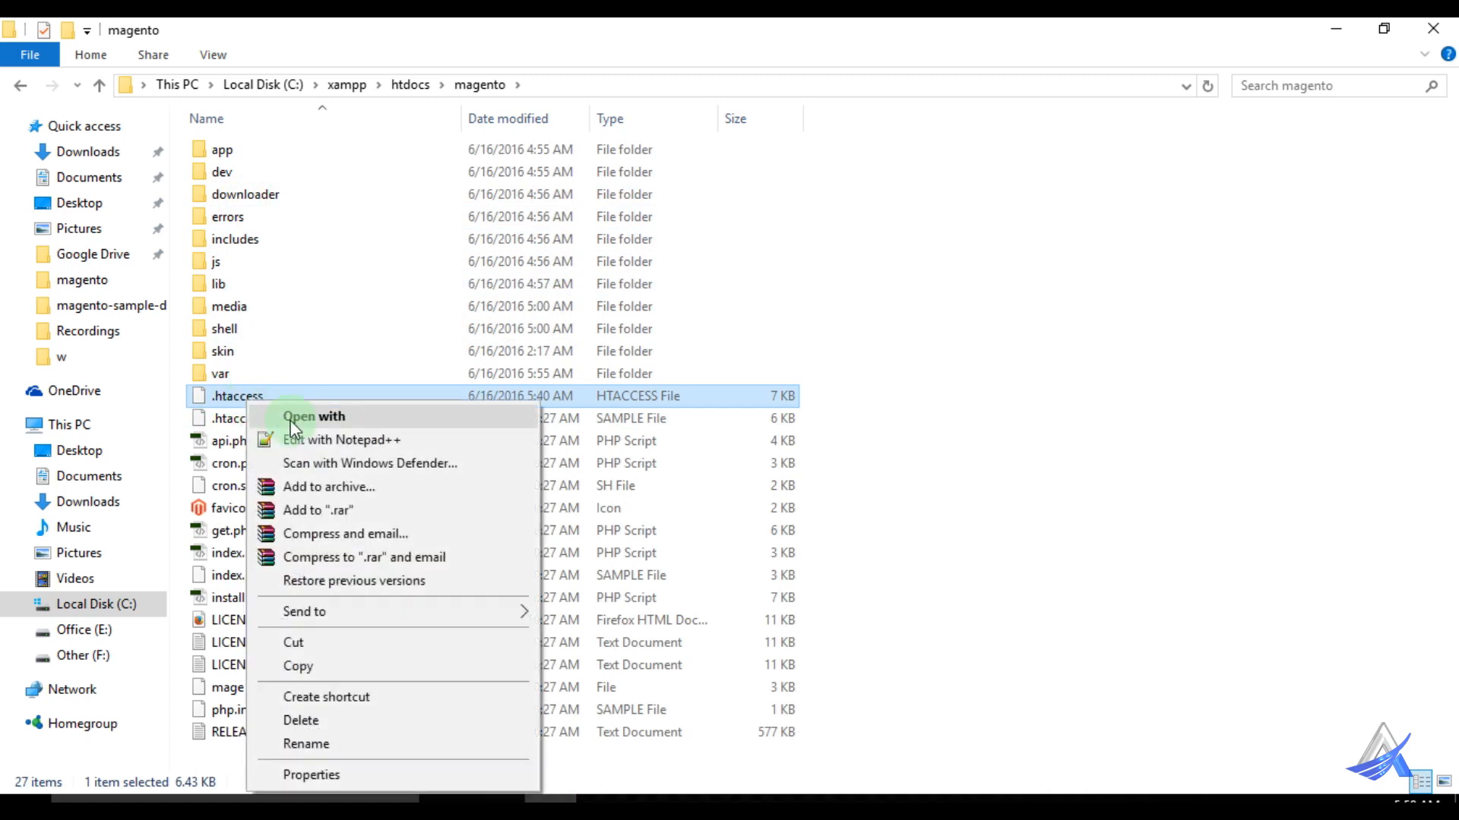
click(308, 441)
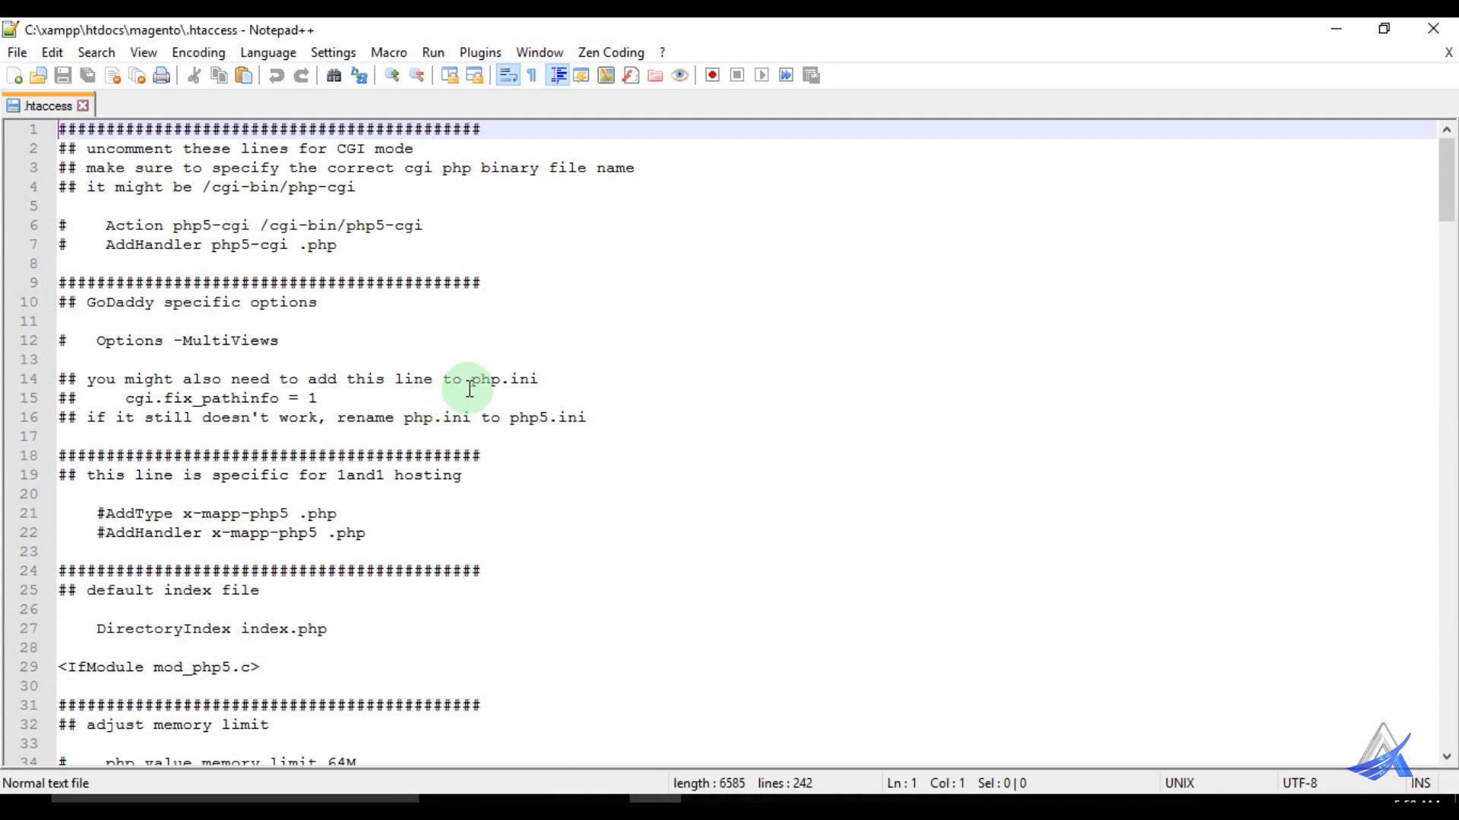
Examine the PHP limits in .htaccess: post_max_size, upload_max_filesize, max_execution_time and max_input_time.
scroll(416, 358, down, 6)
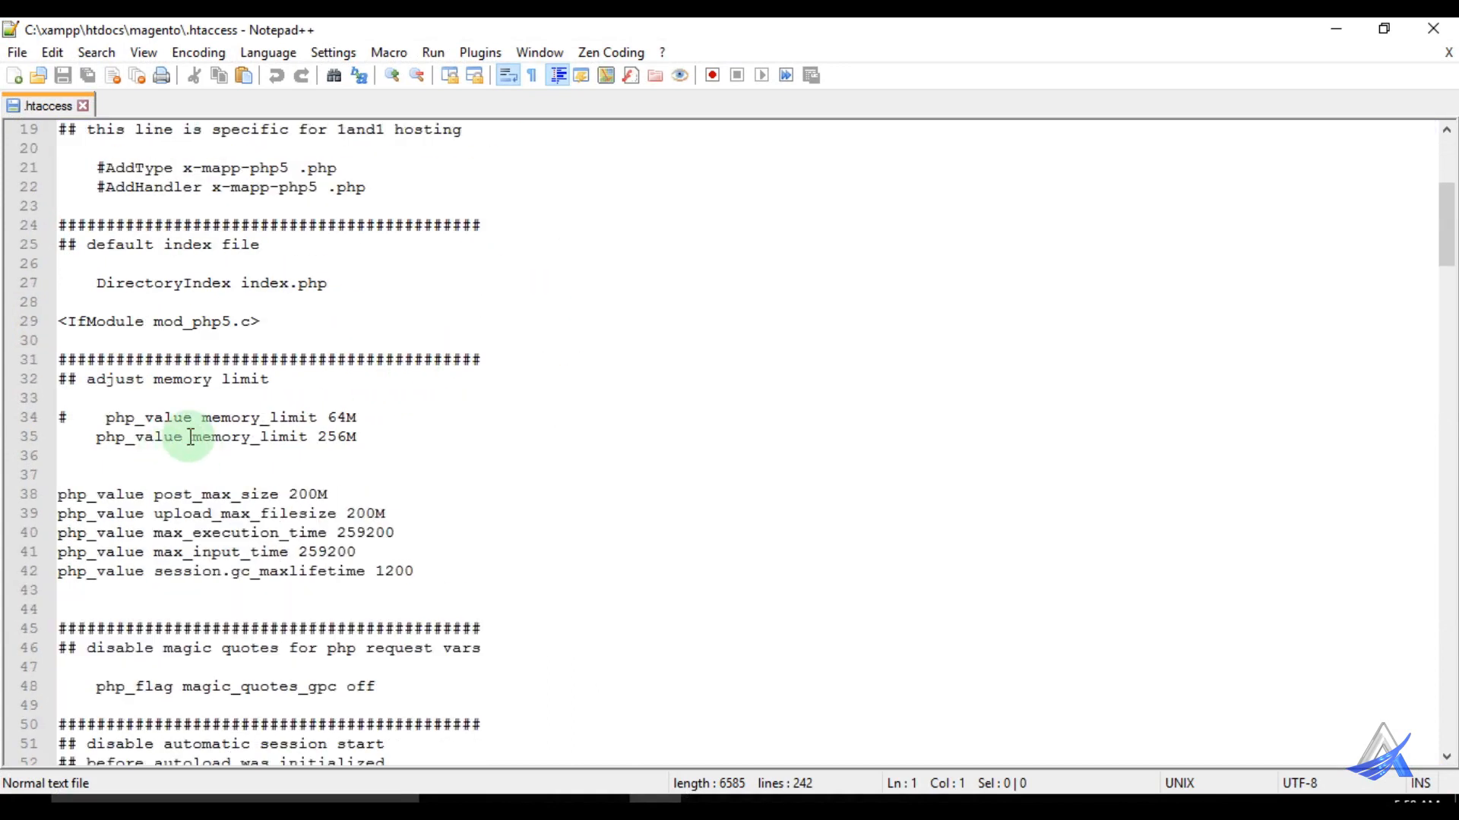
scroll(186, 439, down, 1)
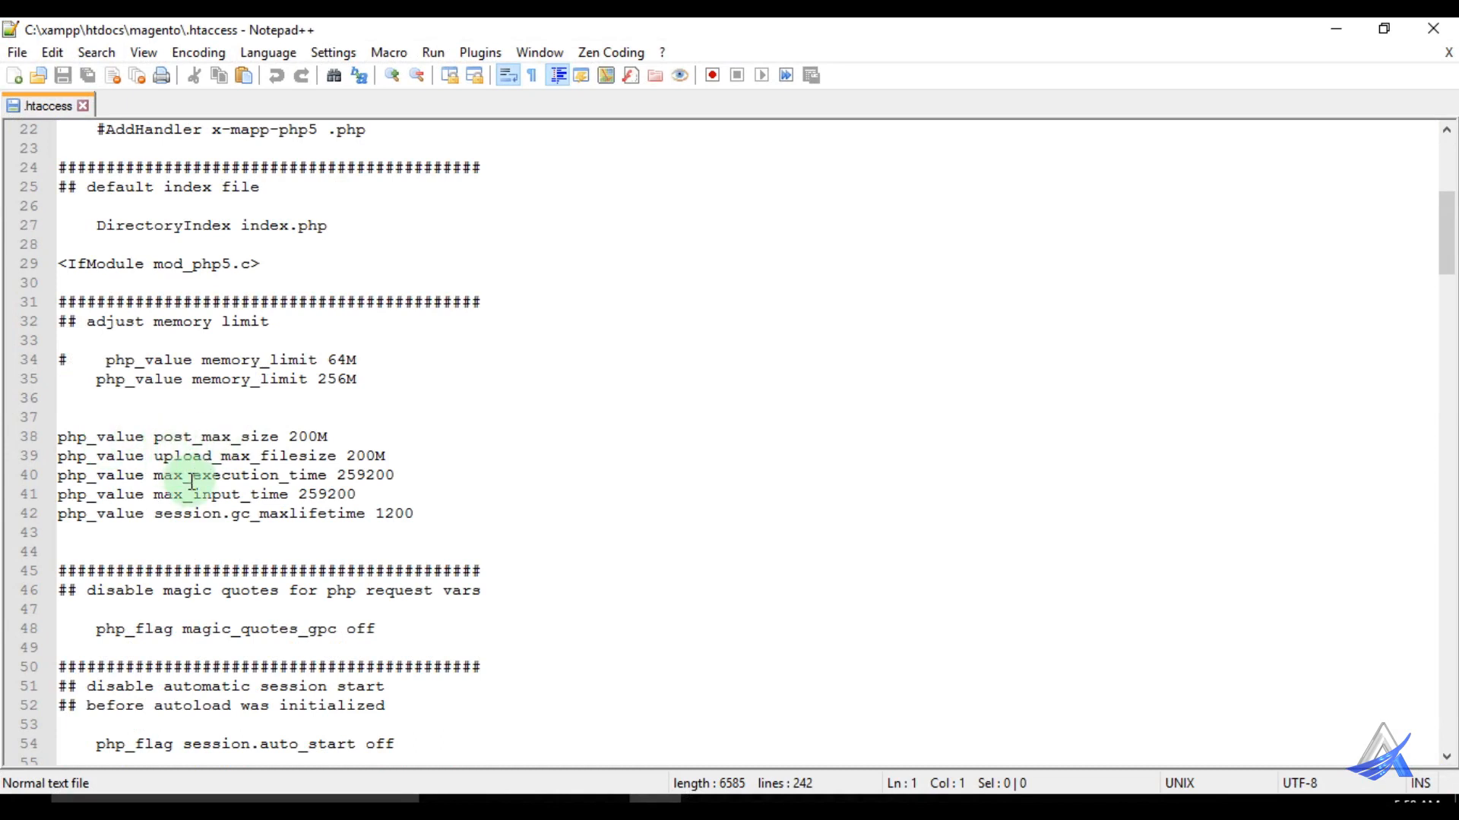
drag(159, 441, 240, 438)
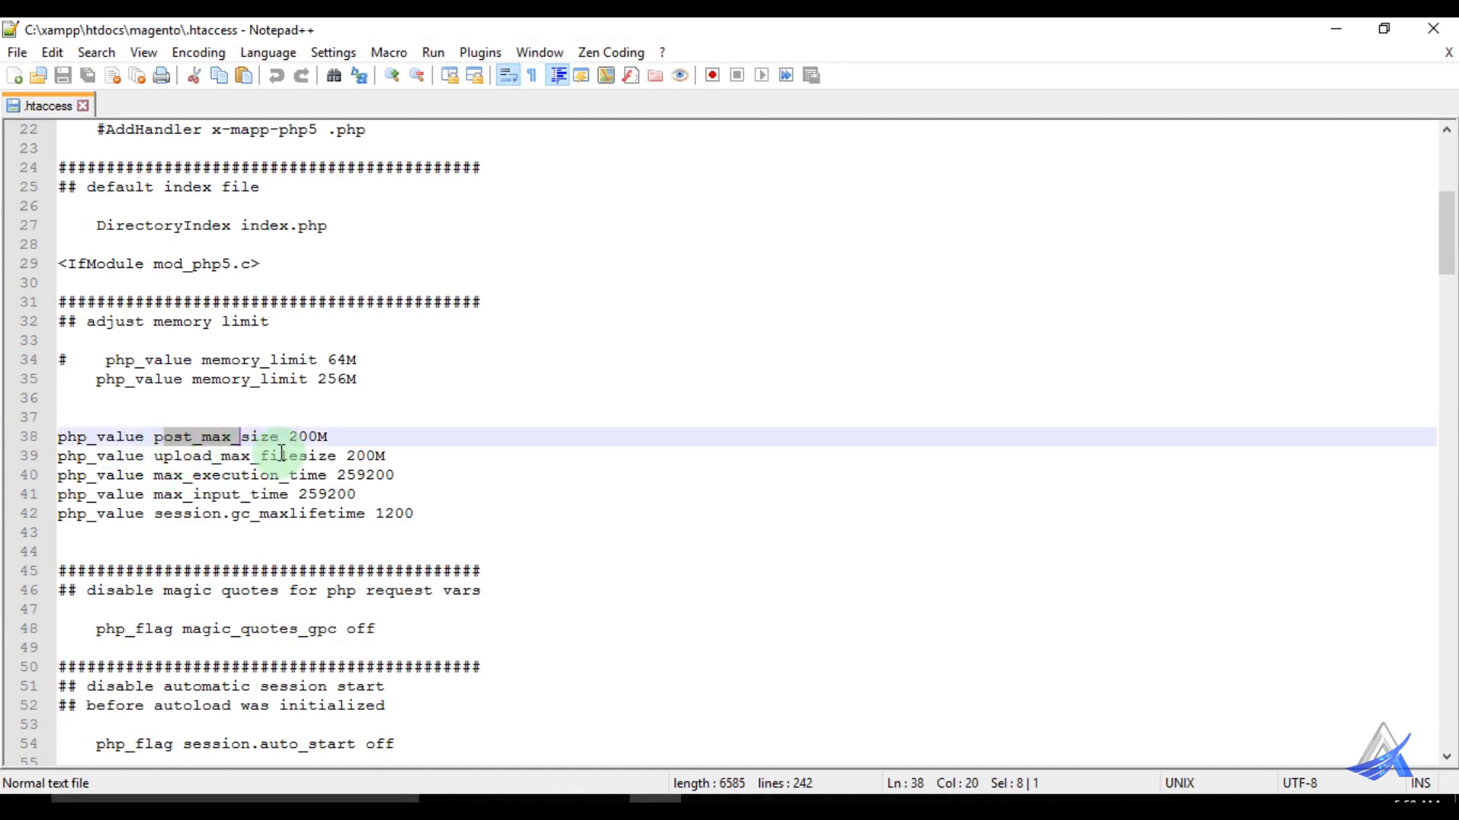
click(391, 460)
drag(390, 459, 59, 439)
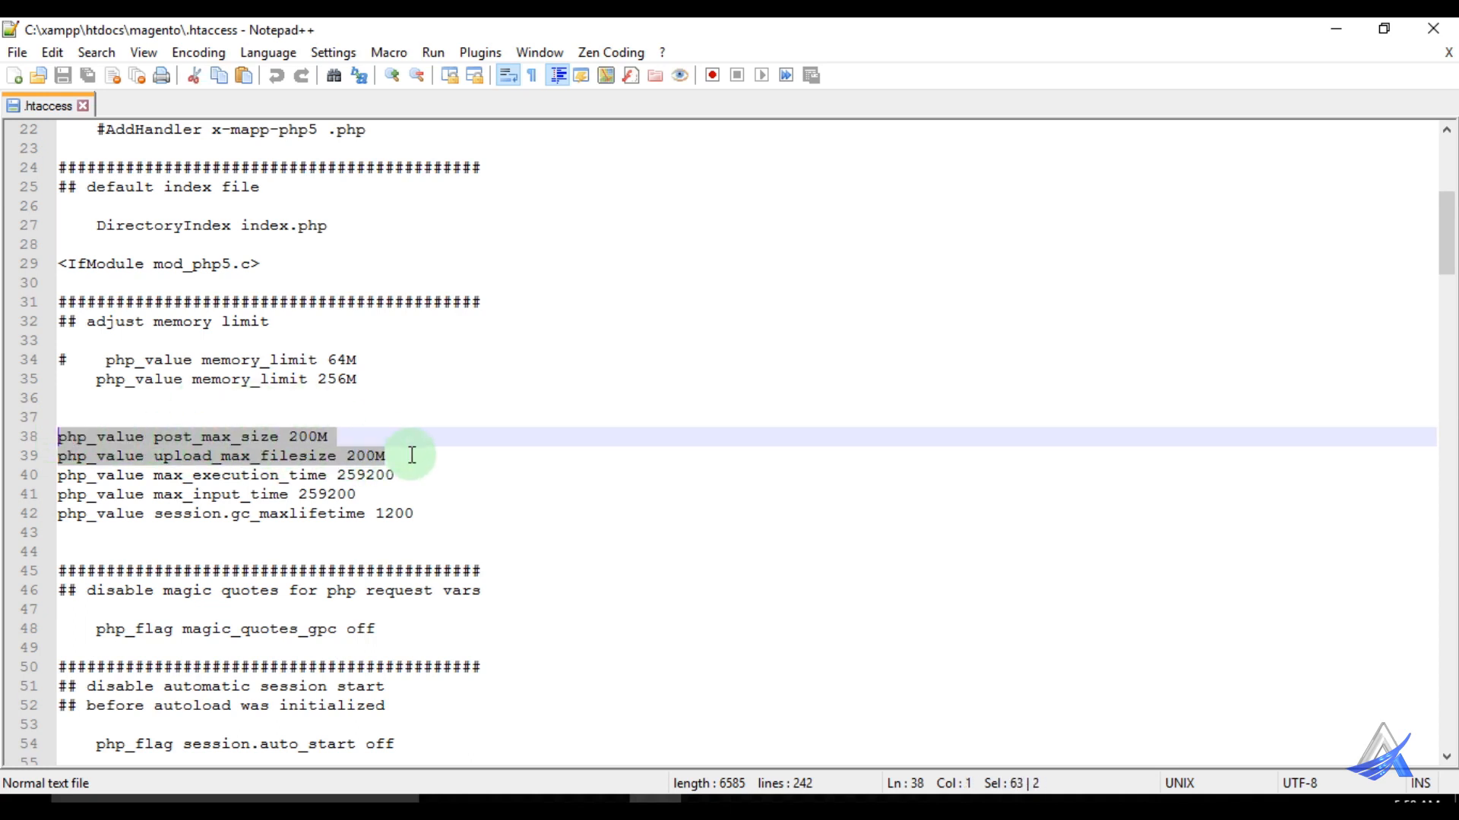
click(210, 478)
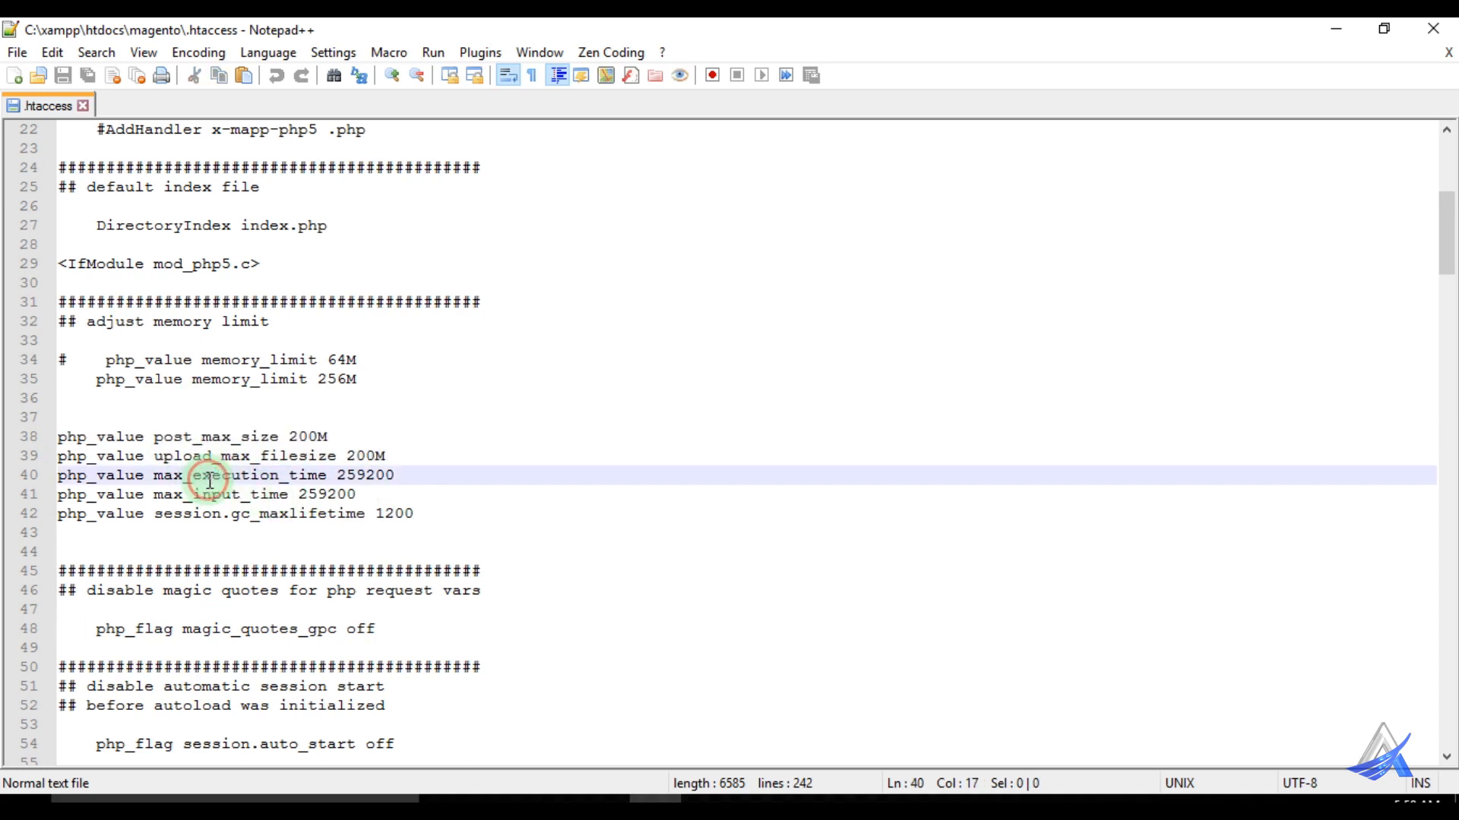
double_click(209, 479)
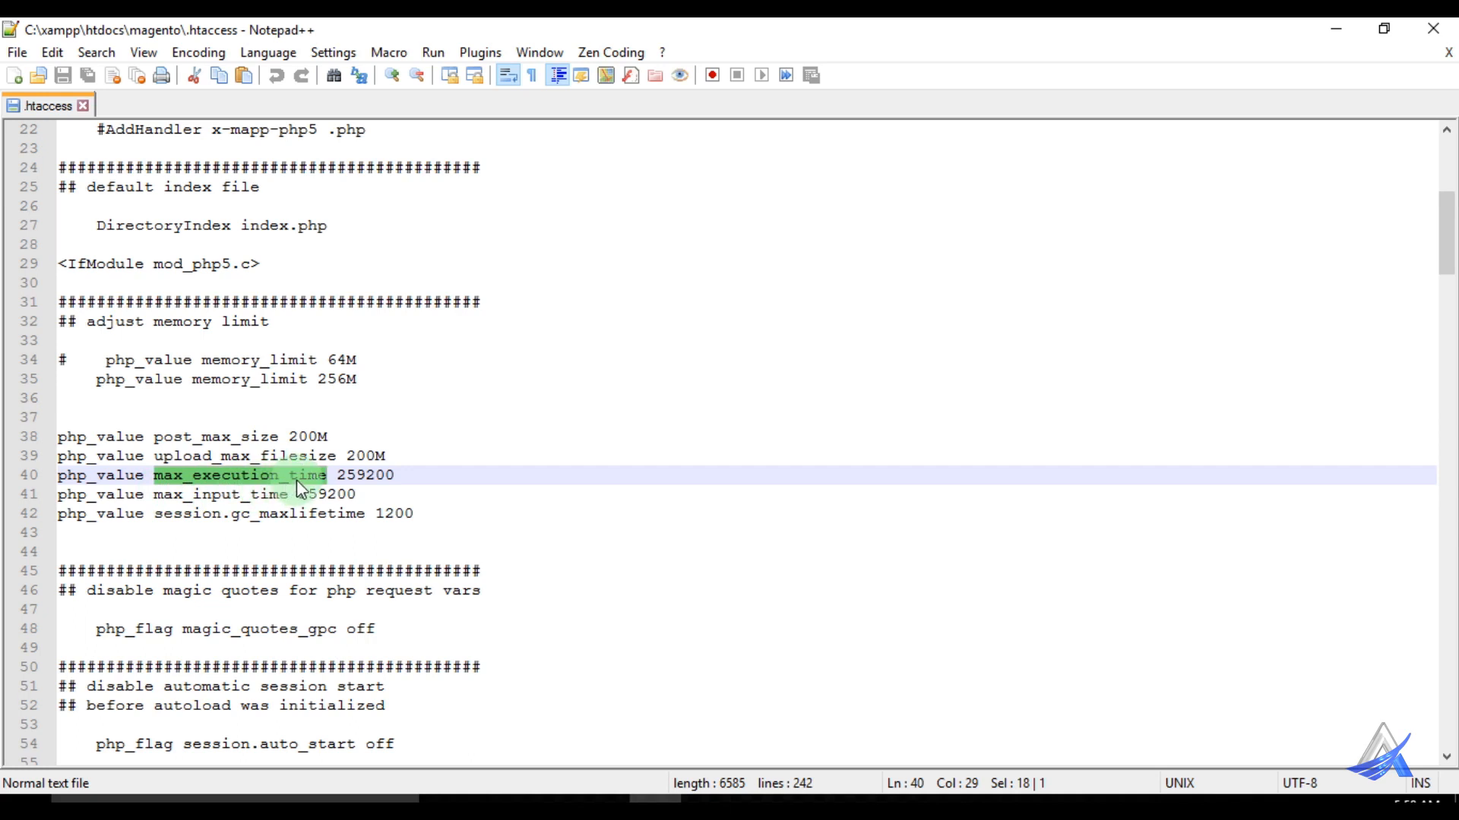
drag(339, 475, 385, 478)
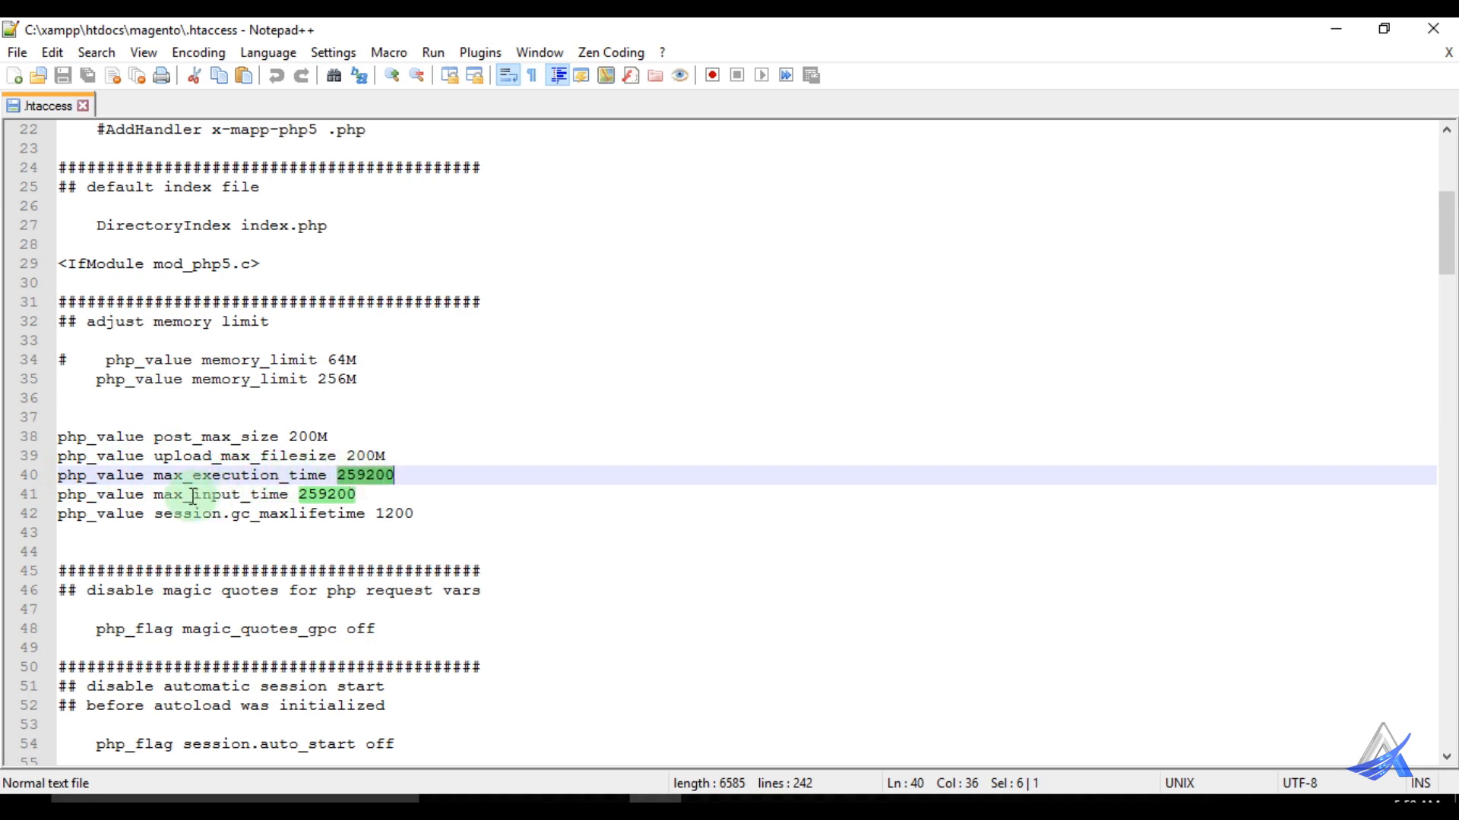
double_click(218, 500)
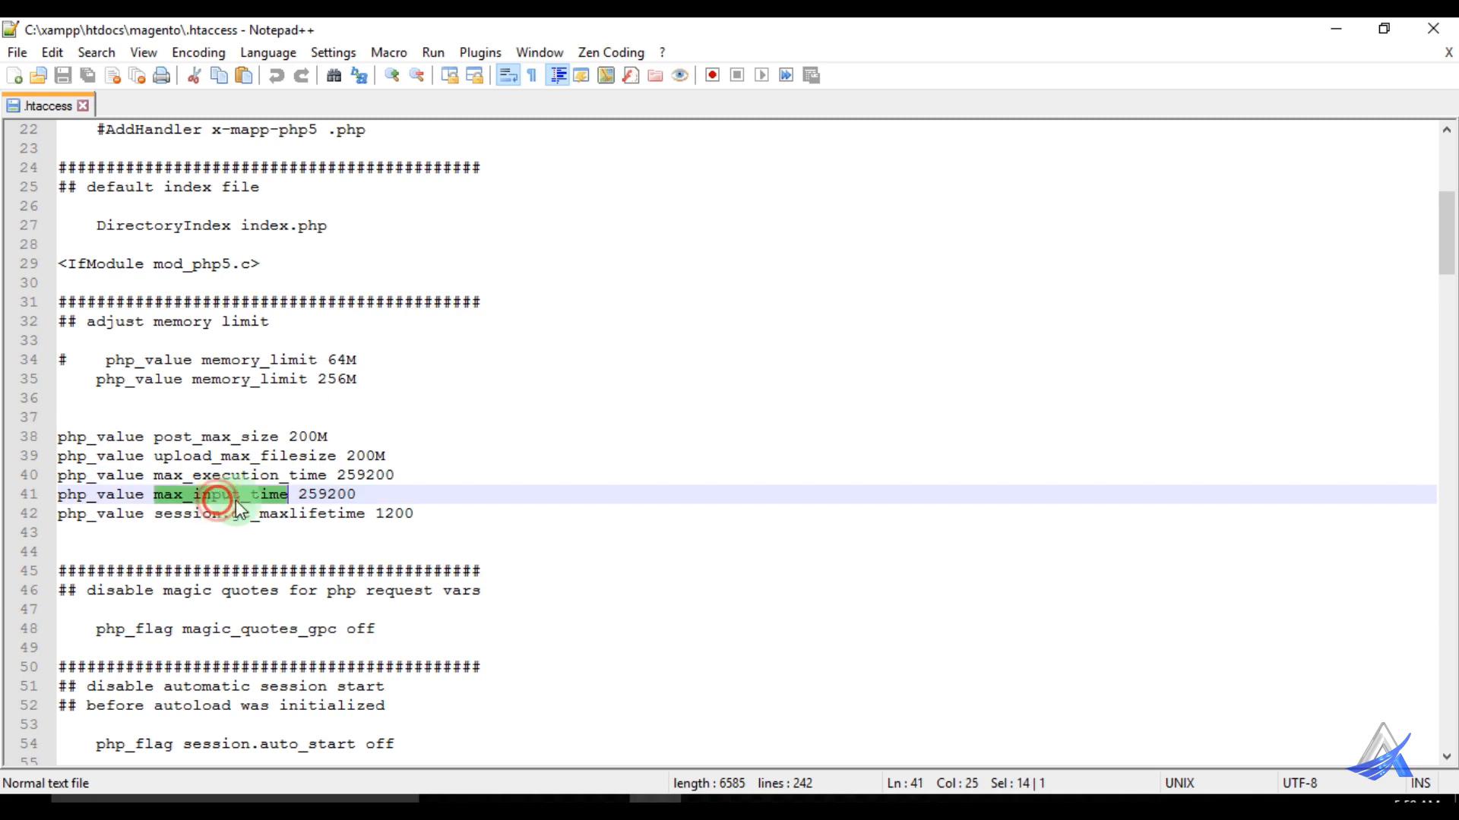
double_click(330, 498)
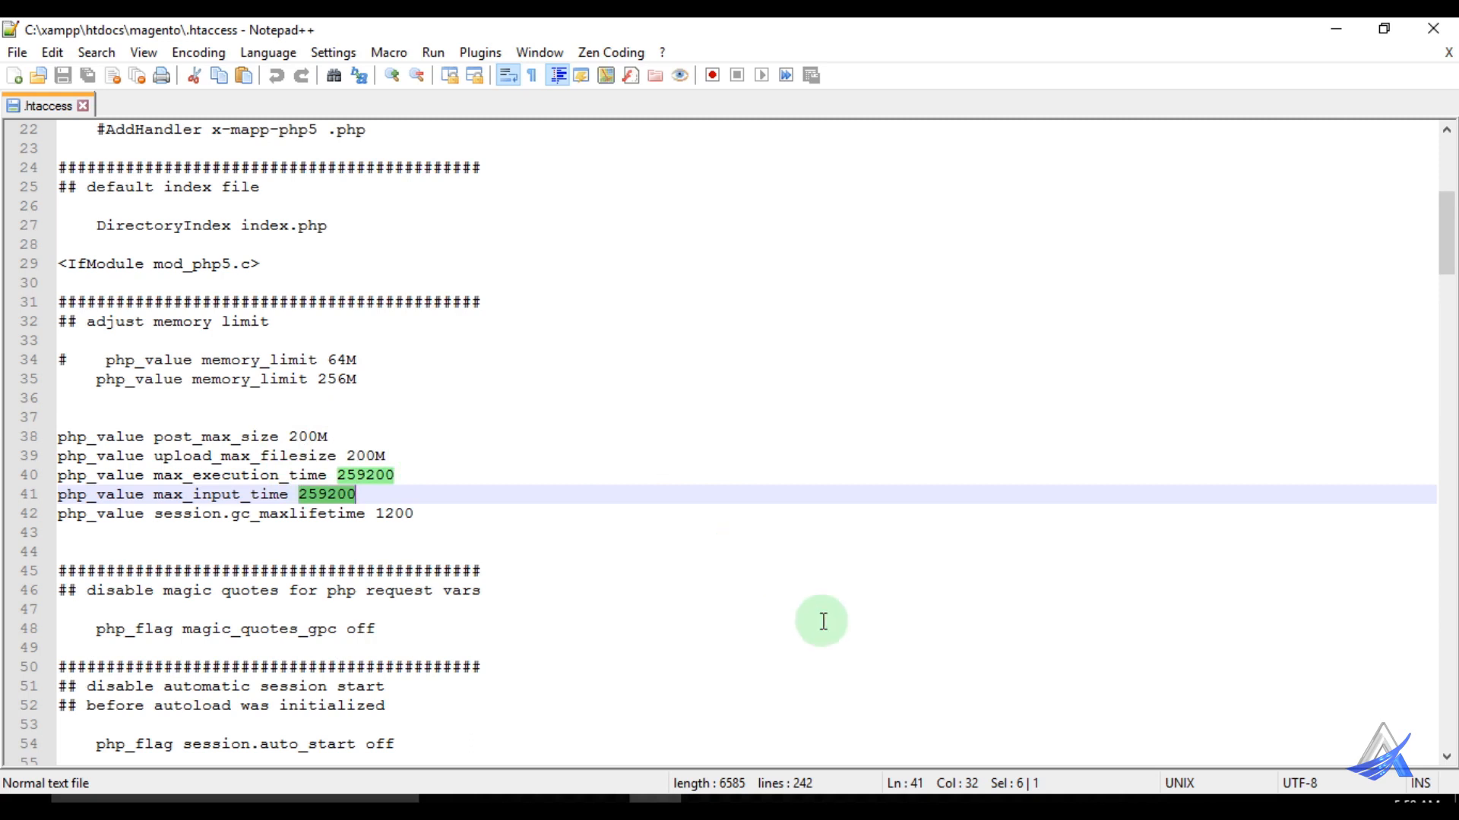
Switch to File Explorer, go back to the htdocs folder and highlight the magento folder's name.
click(865, 798)
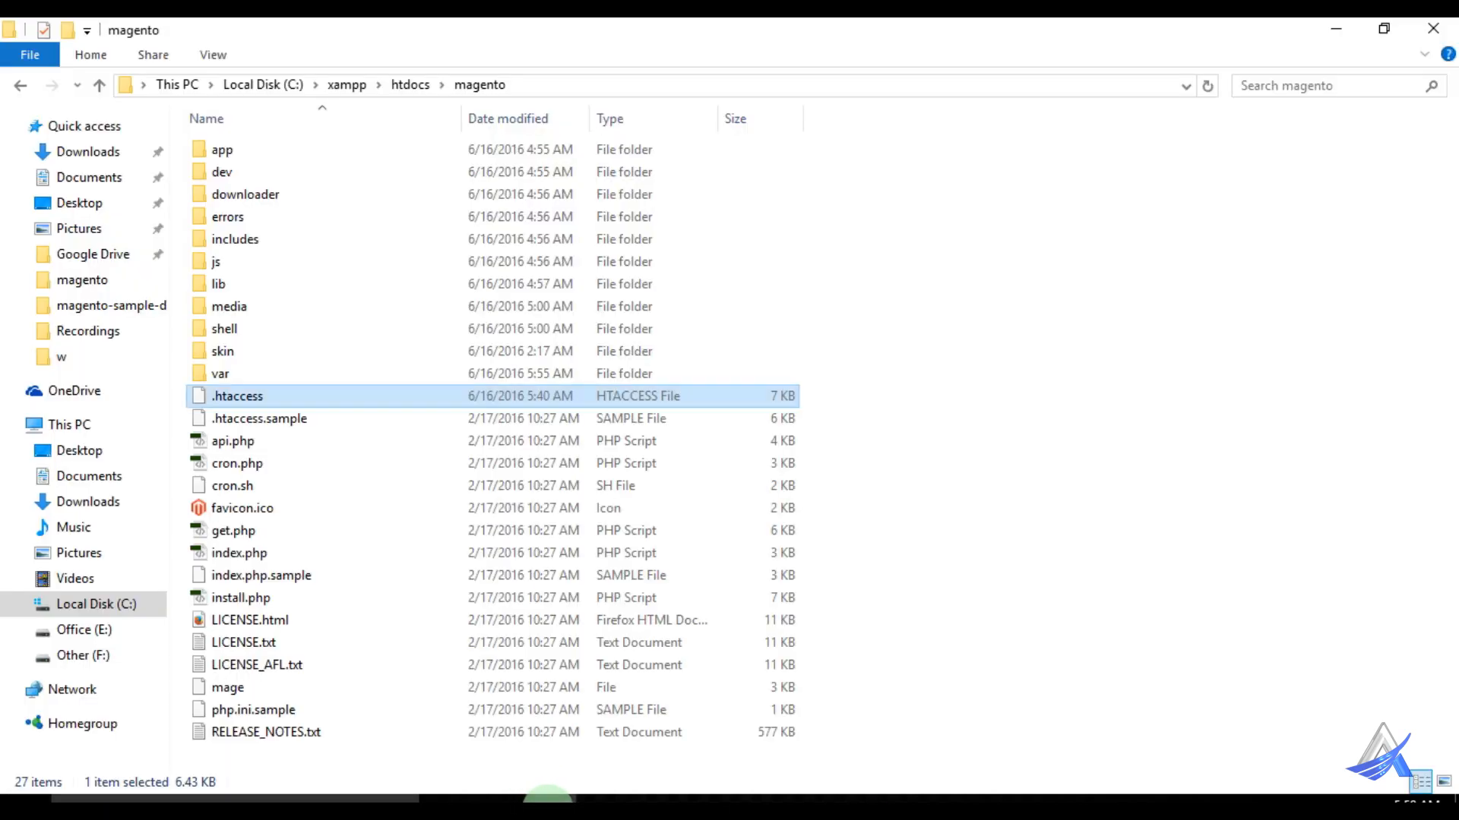
click(550, 797)
click(401, 85)
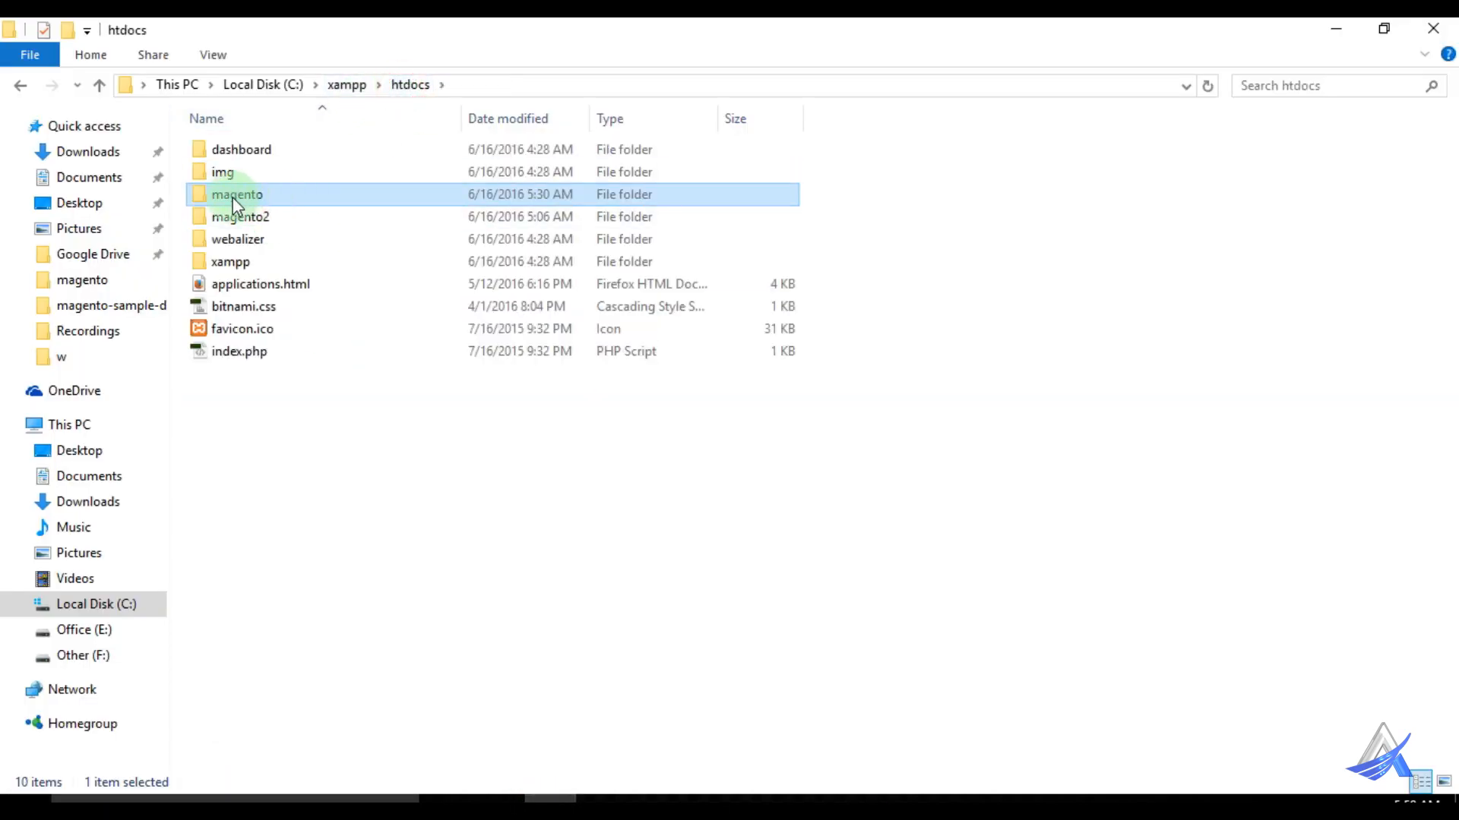
click(272, 195)
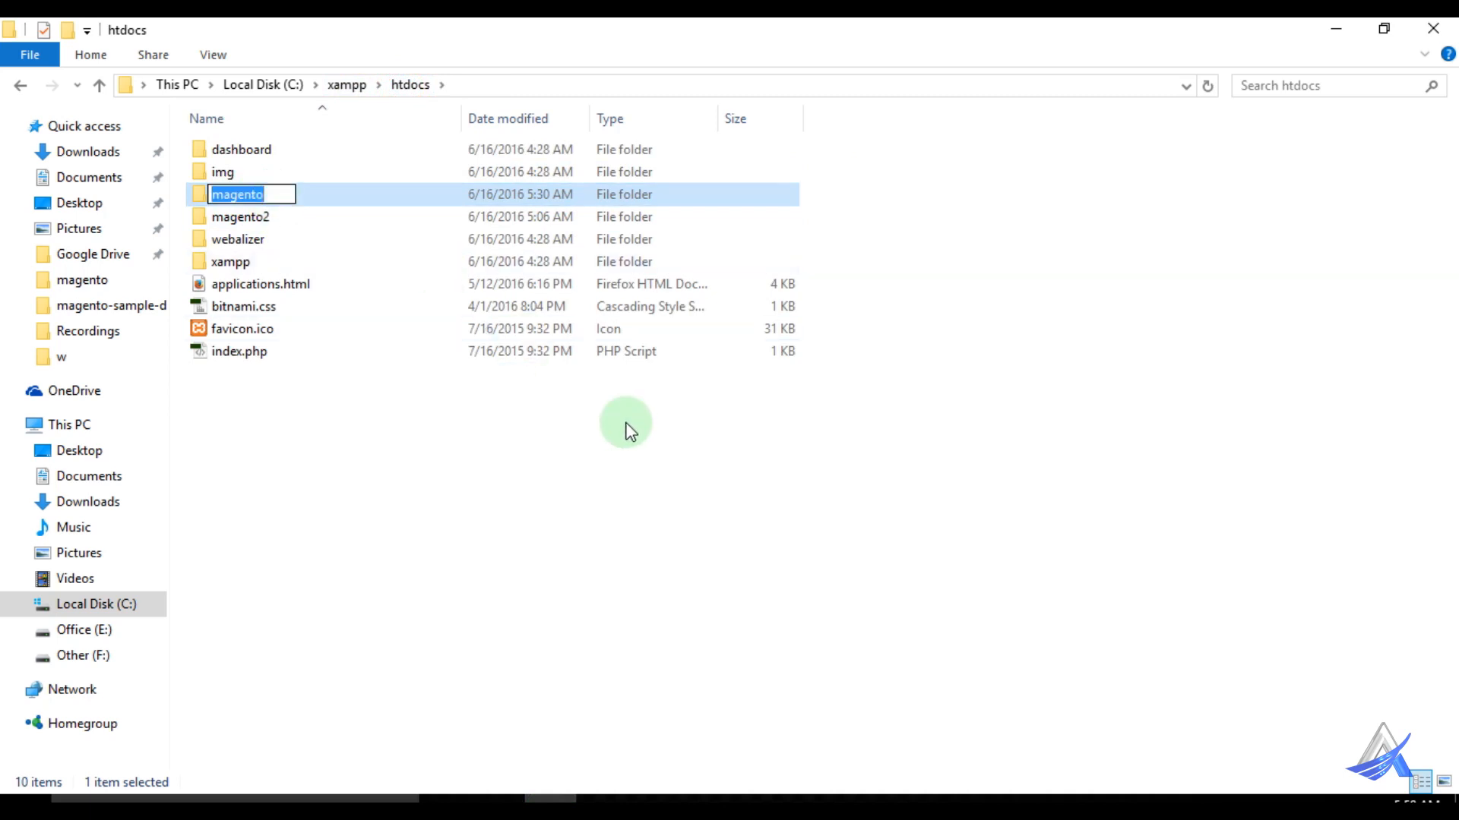
Load localhost/magento in a new tab of the web browser.
click(861, 811)
click(274, 35)
text(localhost/)
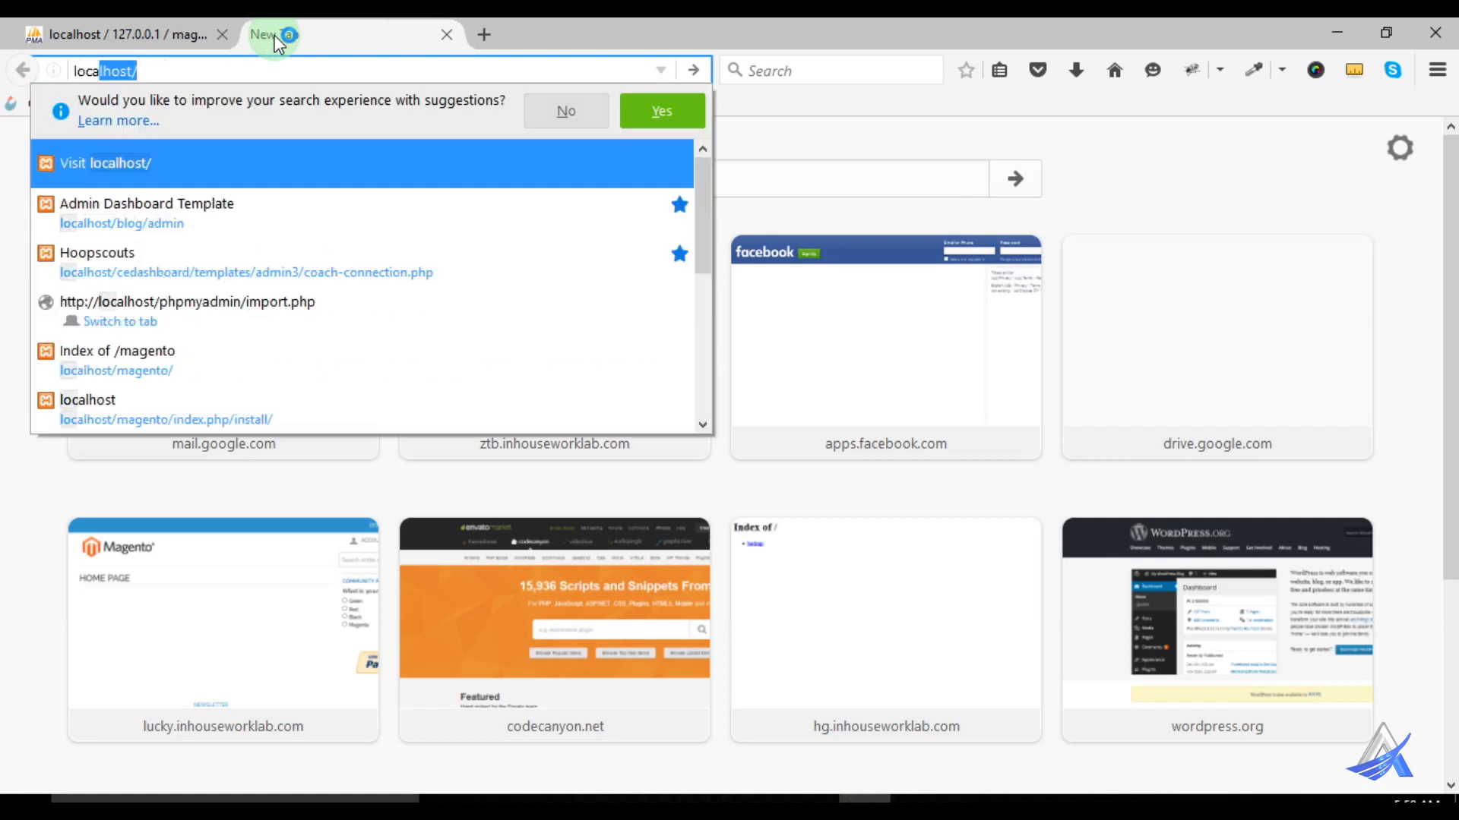
key(Right)
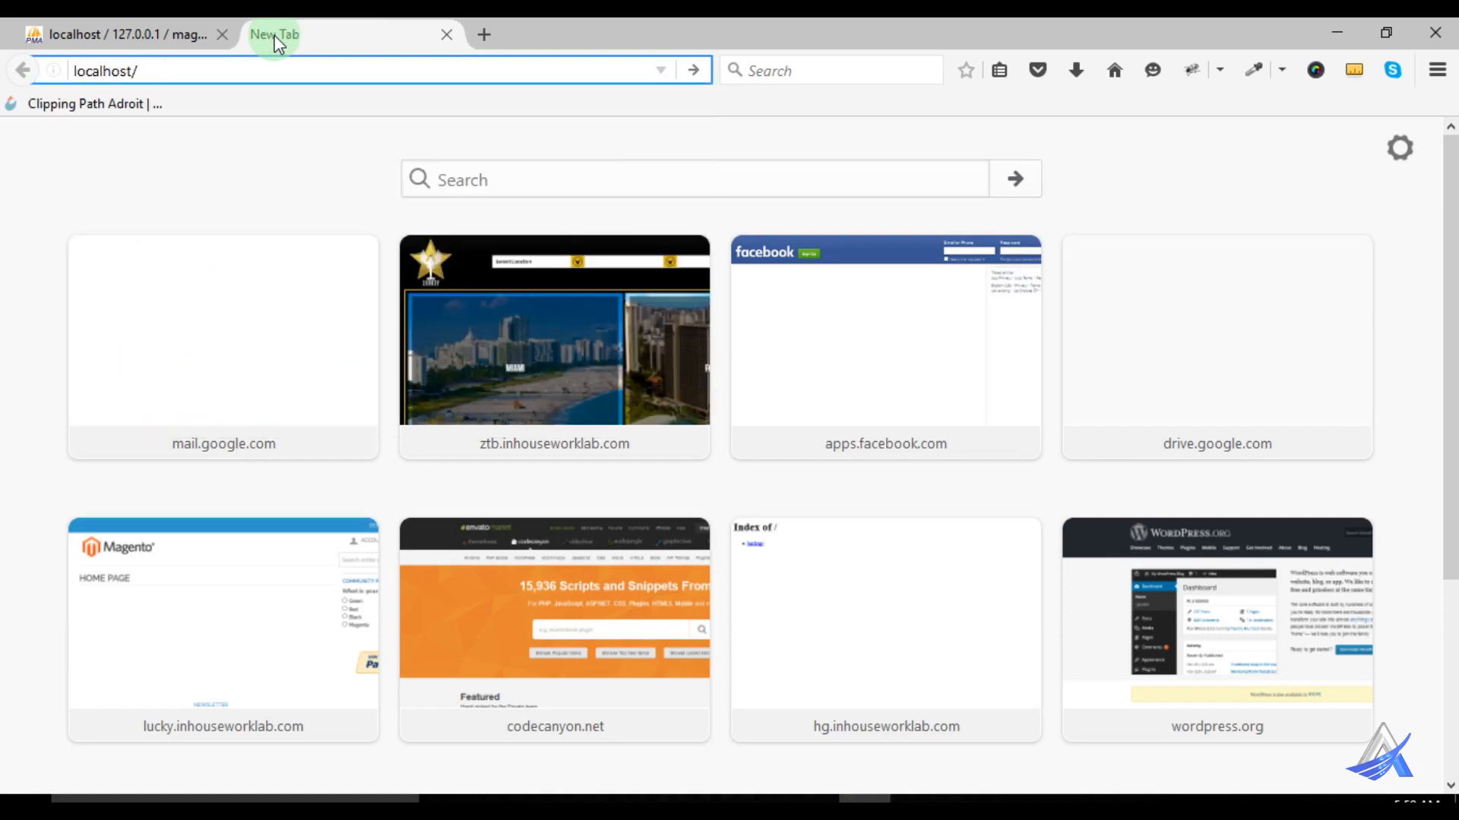
text(magento)
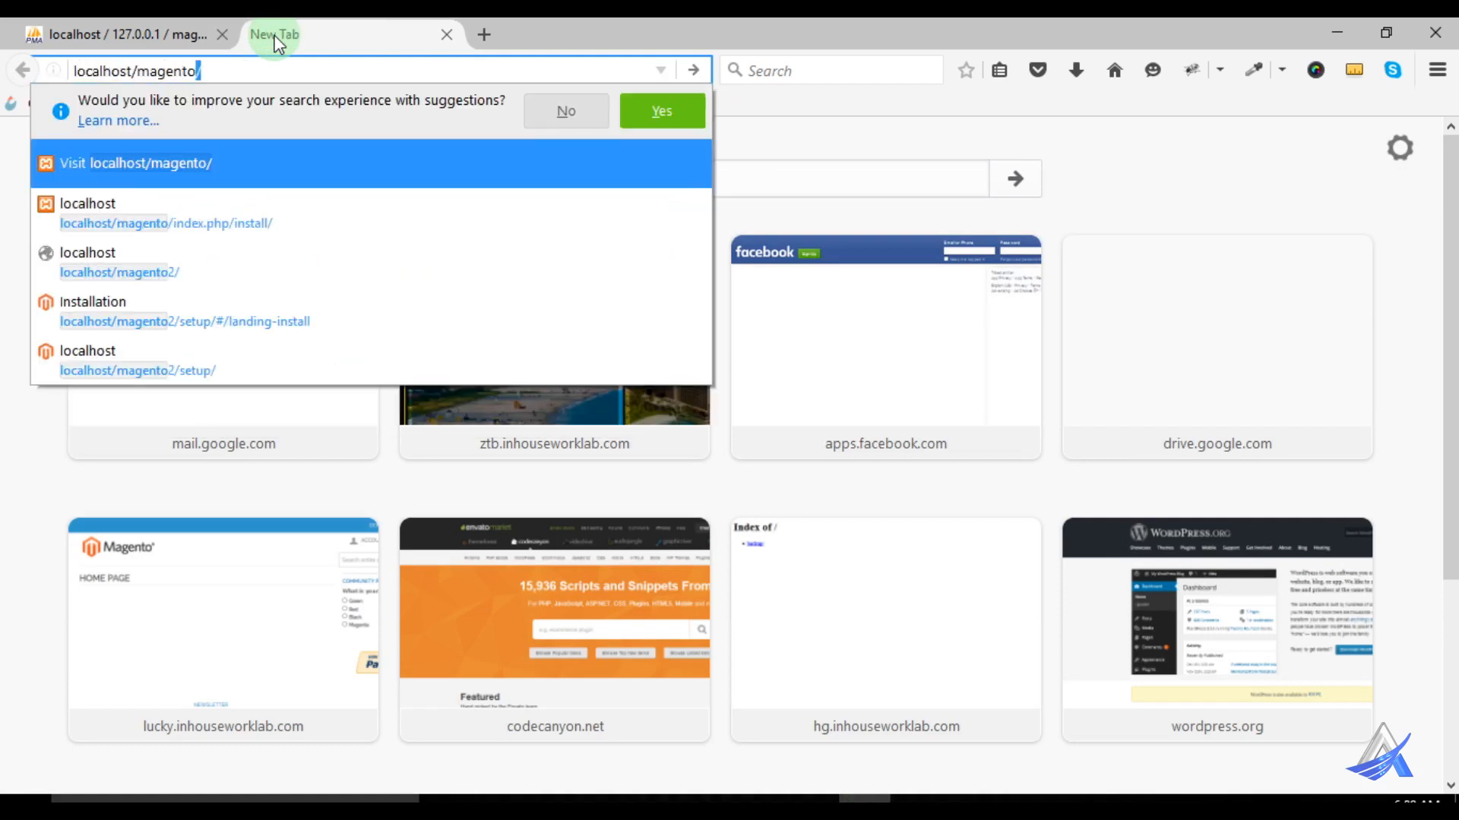
key(Return)
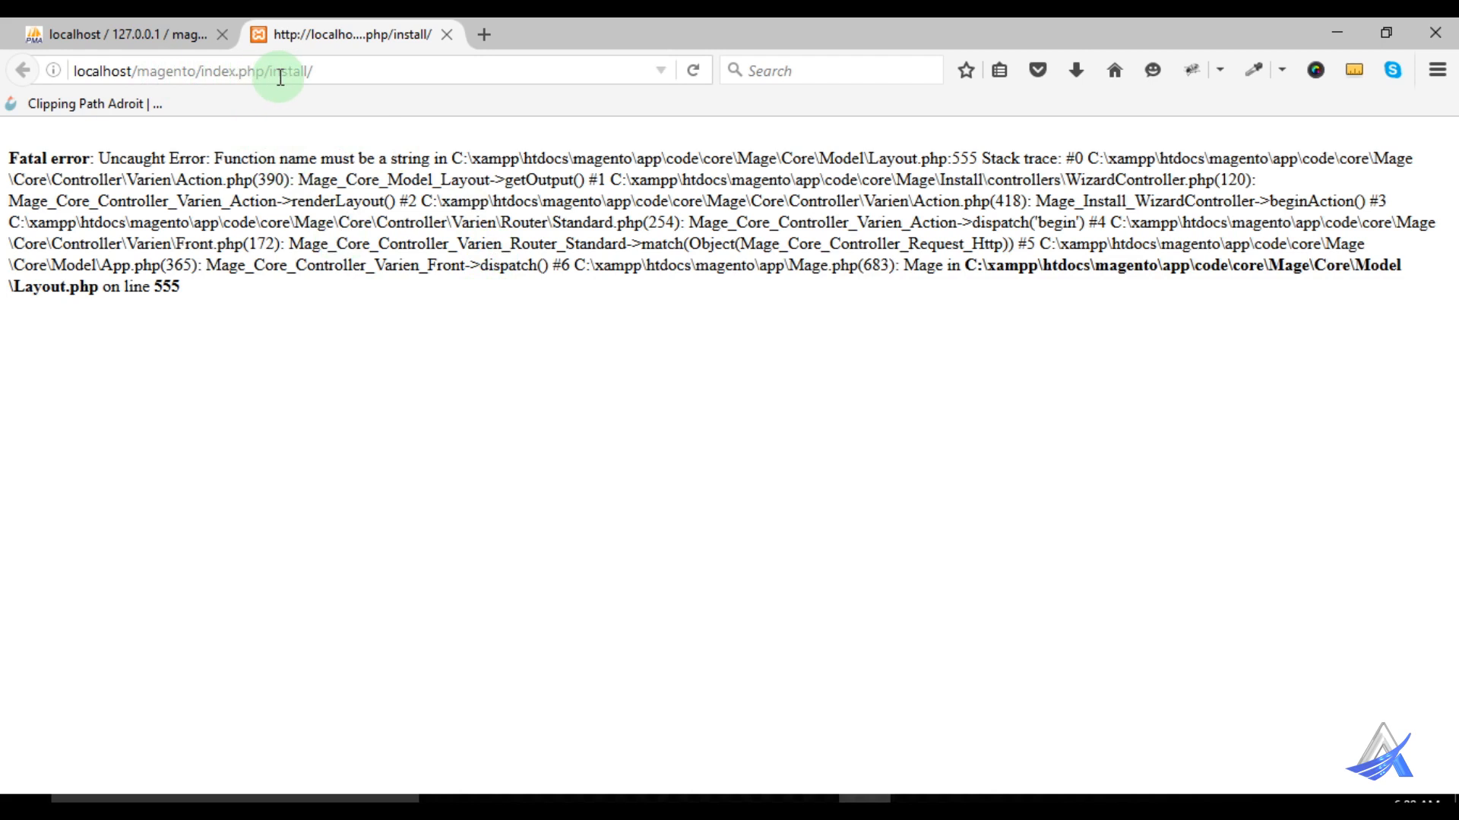
Examine the install page's address, the fatal error text and the start of the Layout.php file path.
drag(274, 72, 329, 73)
click(332, 211)
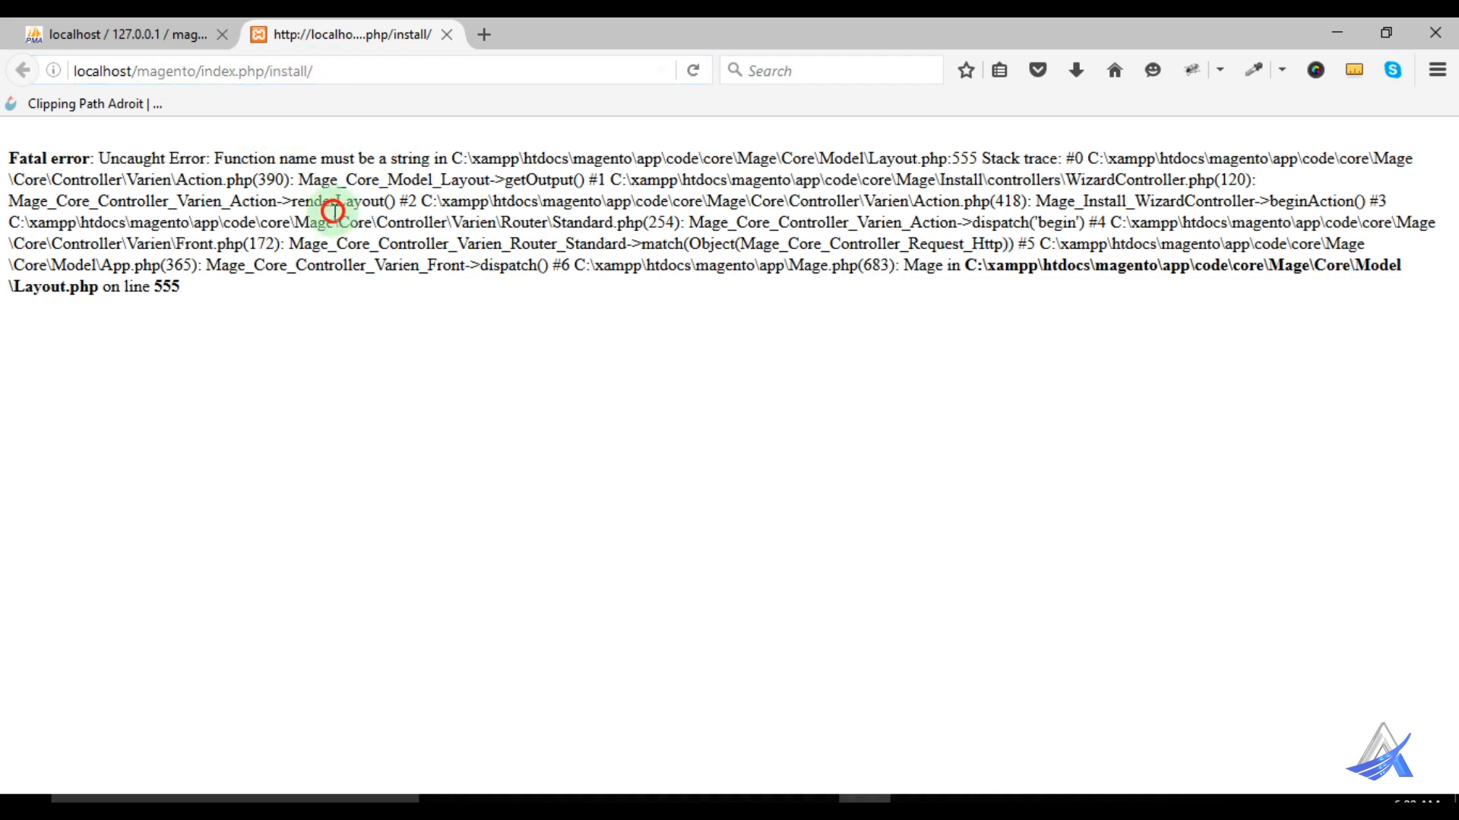
drag(13, 160, 205, 289)
click(226, 286)
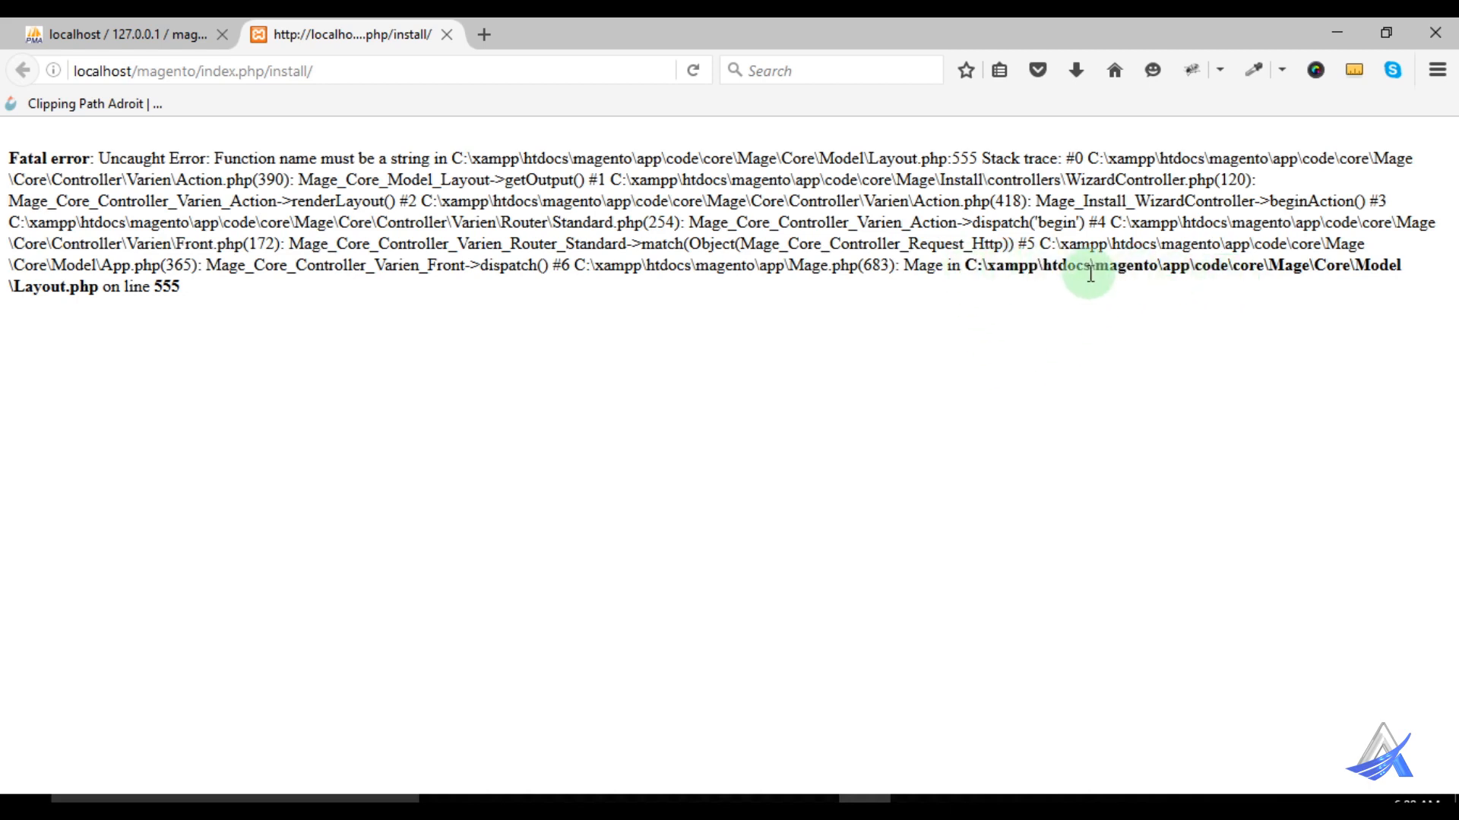
double_click(1068, 266)
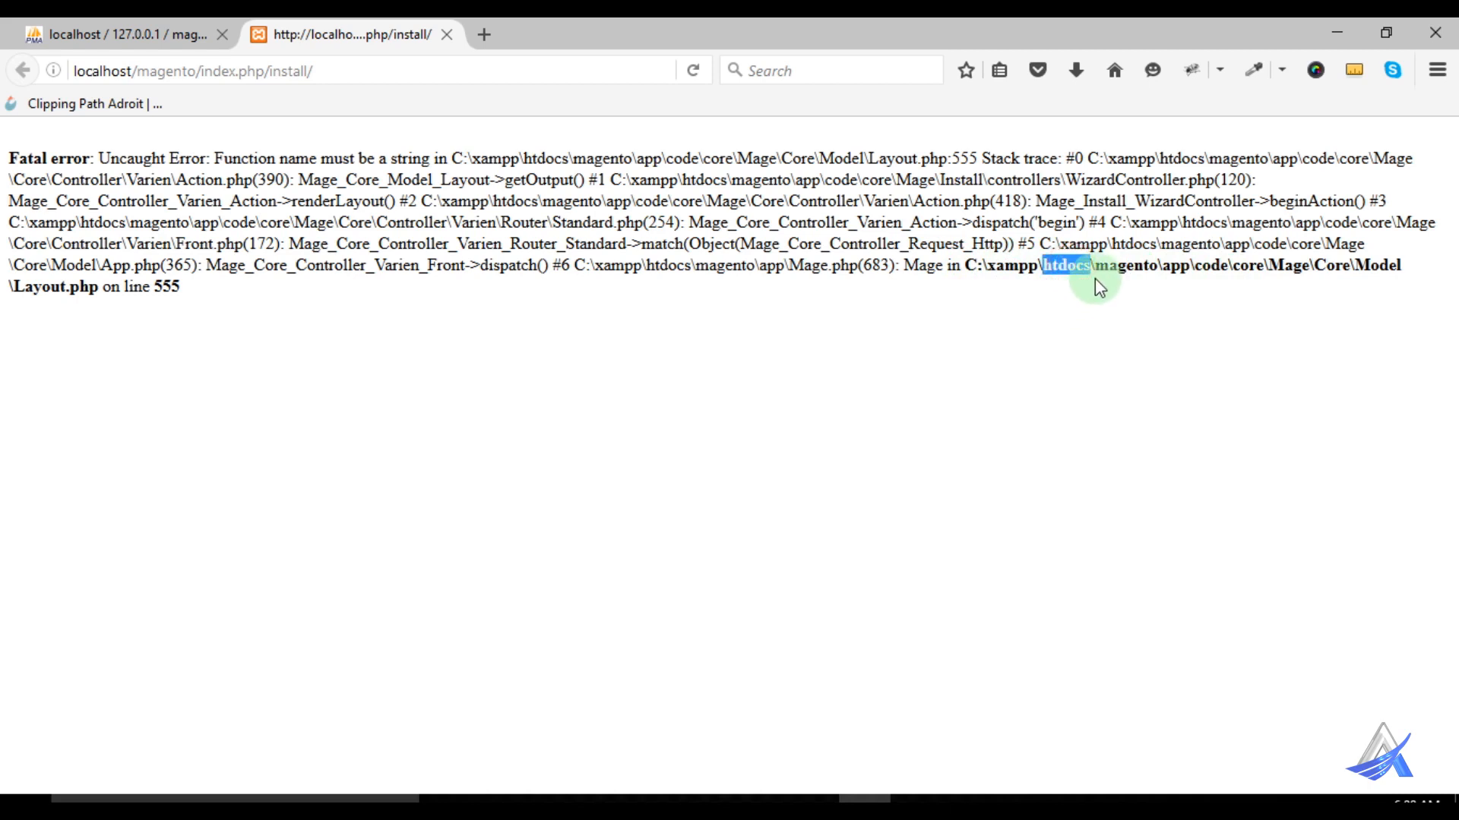
drag(966, 266, 1090, 258)
double_click(1118, 266)
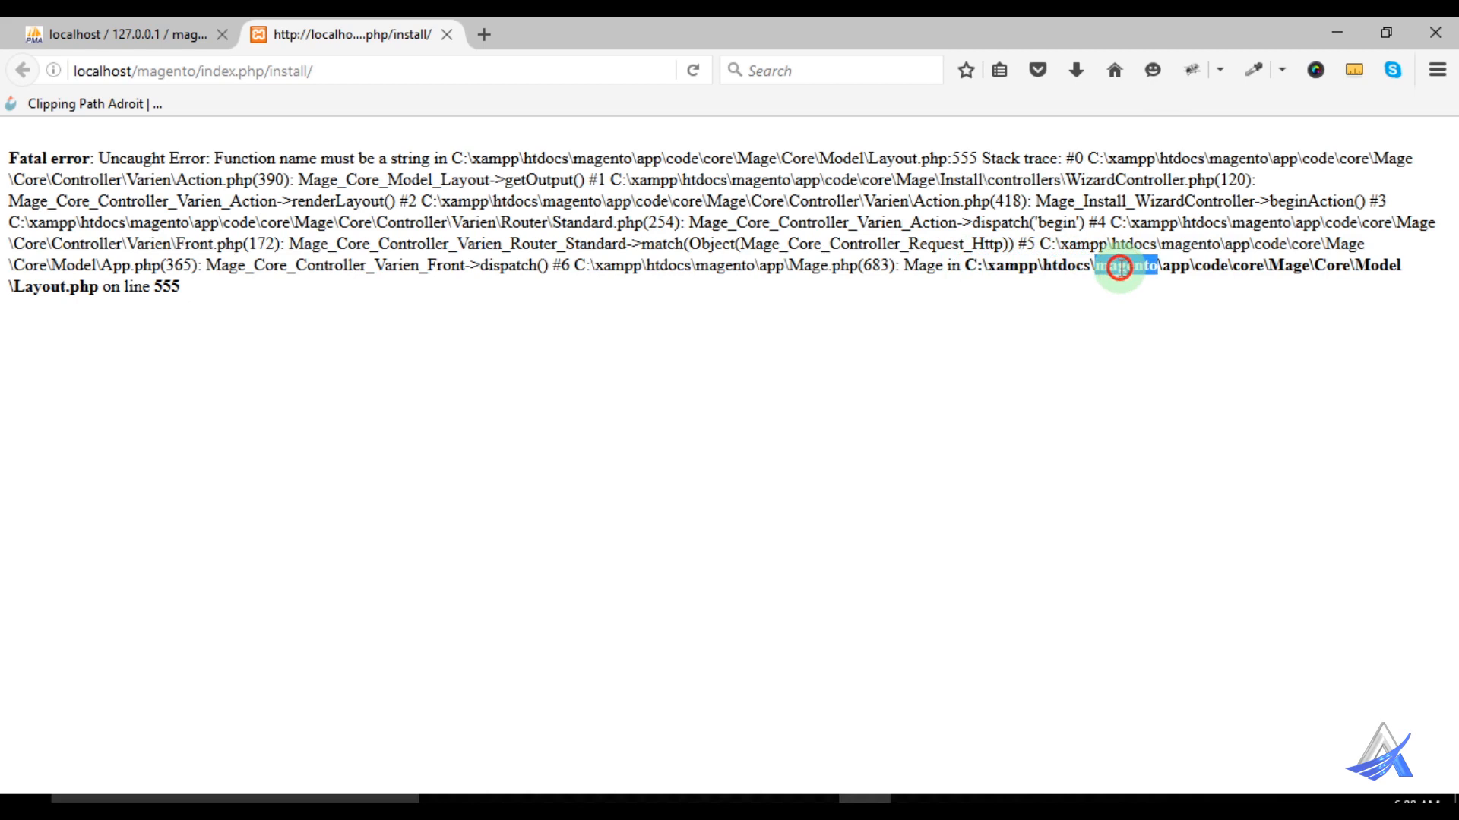
drag(966, 265, 1143, 267)
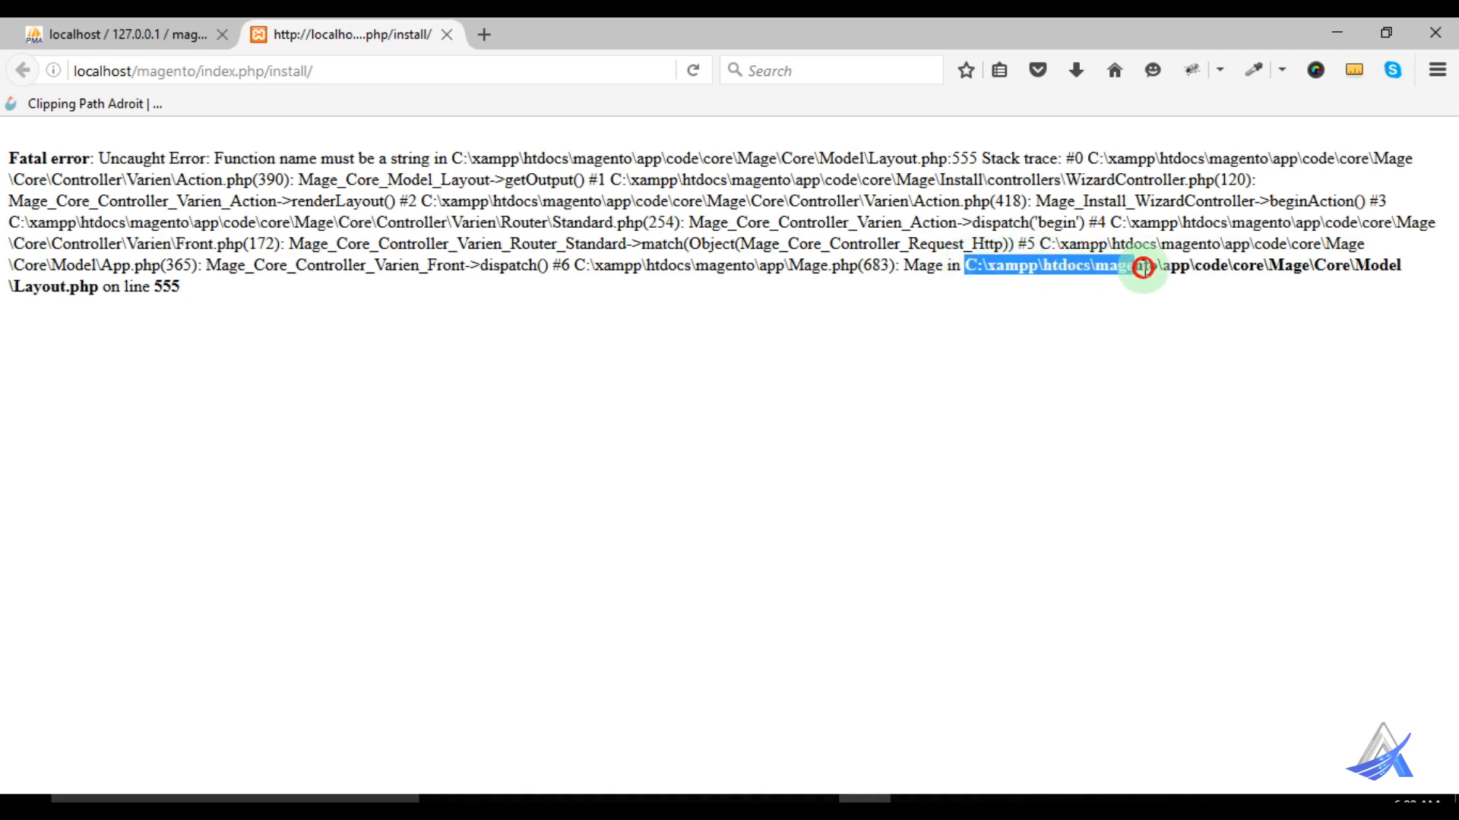
Switch to File Explorer and open the magento\app\code\core\Mage folder.
click(550, 798)
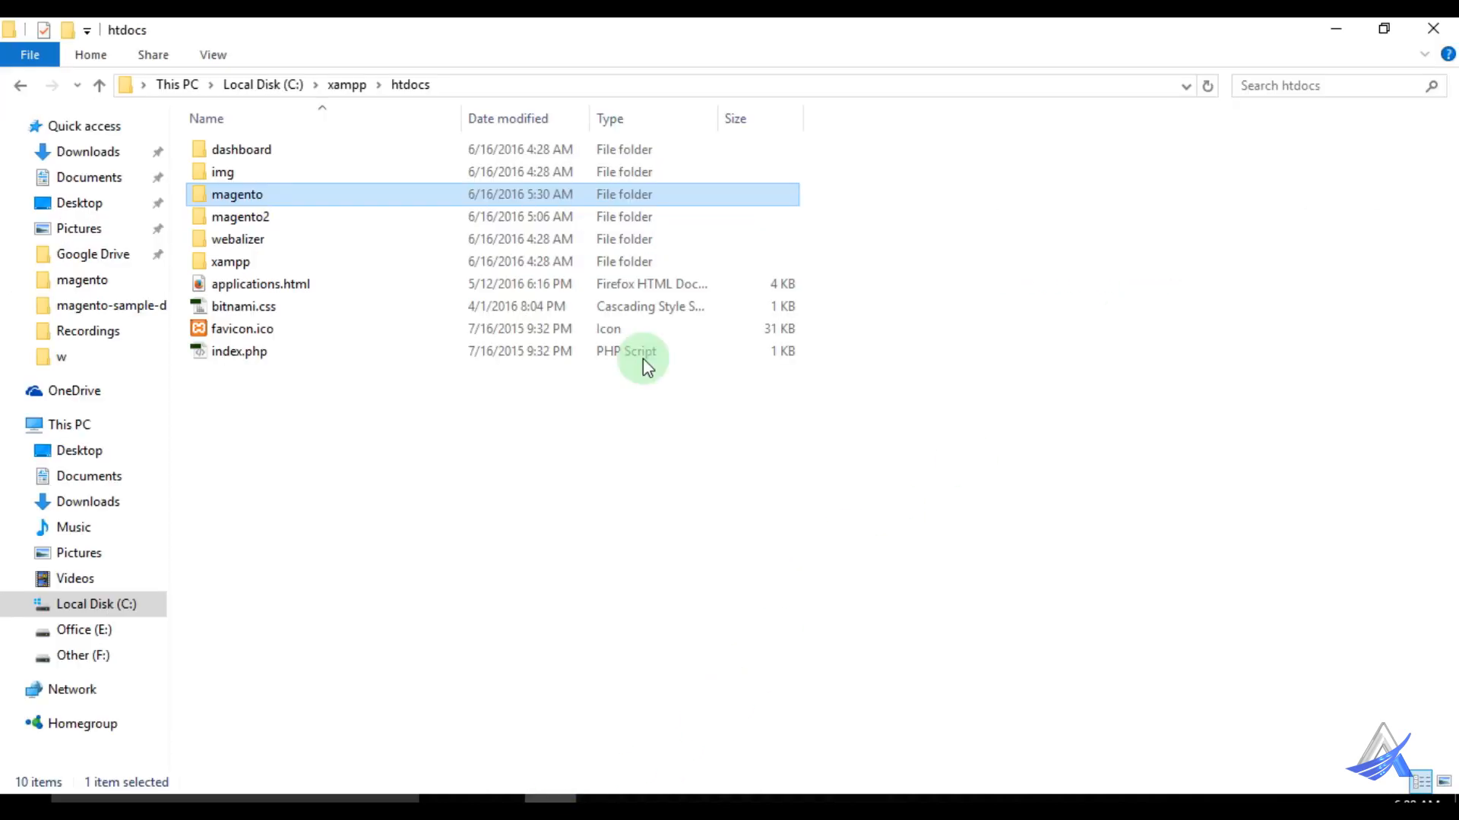
double_click(230, 195)
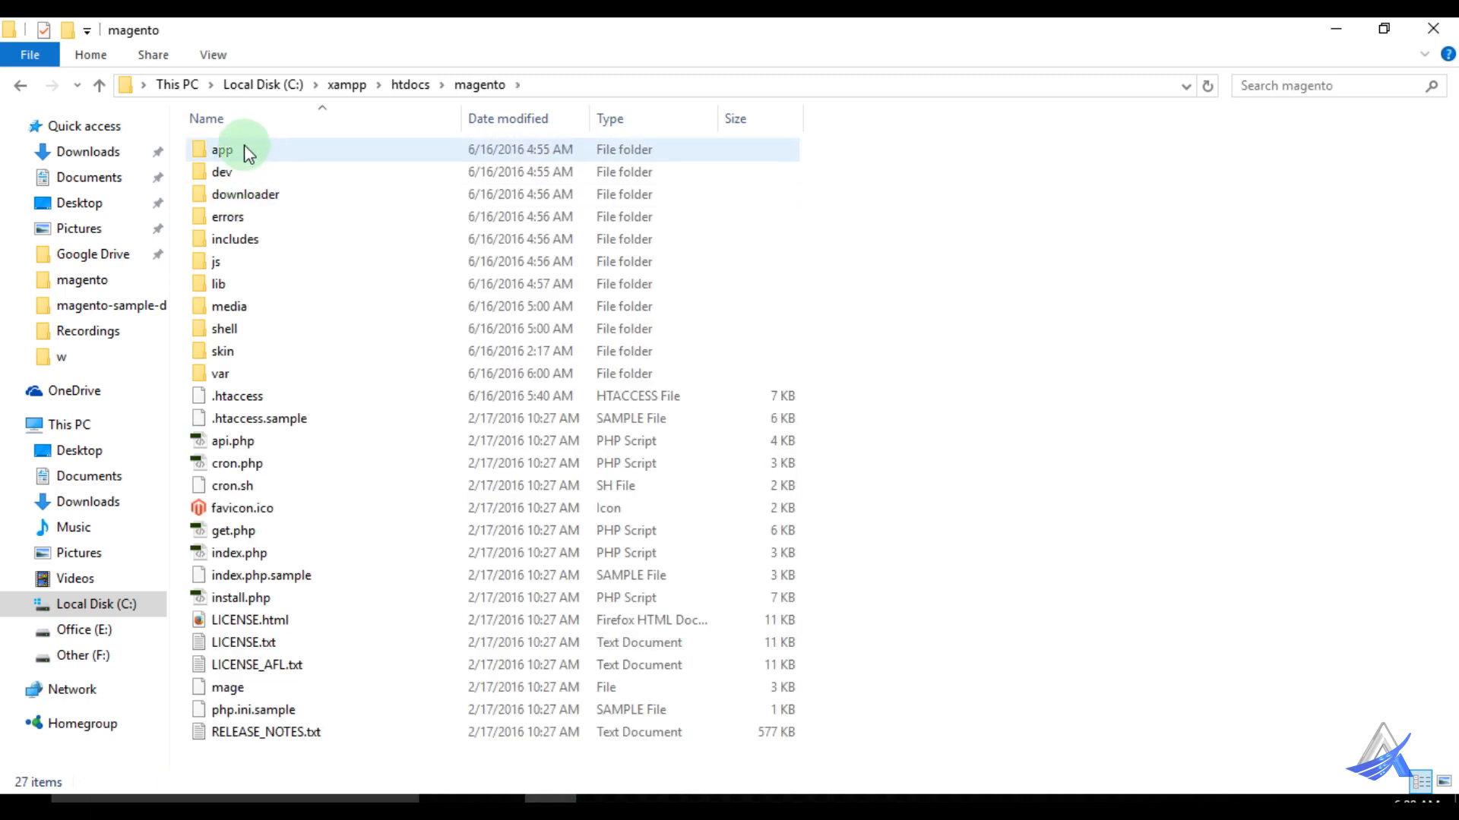
double_click(245, 149)
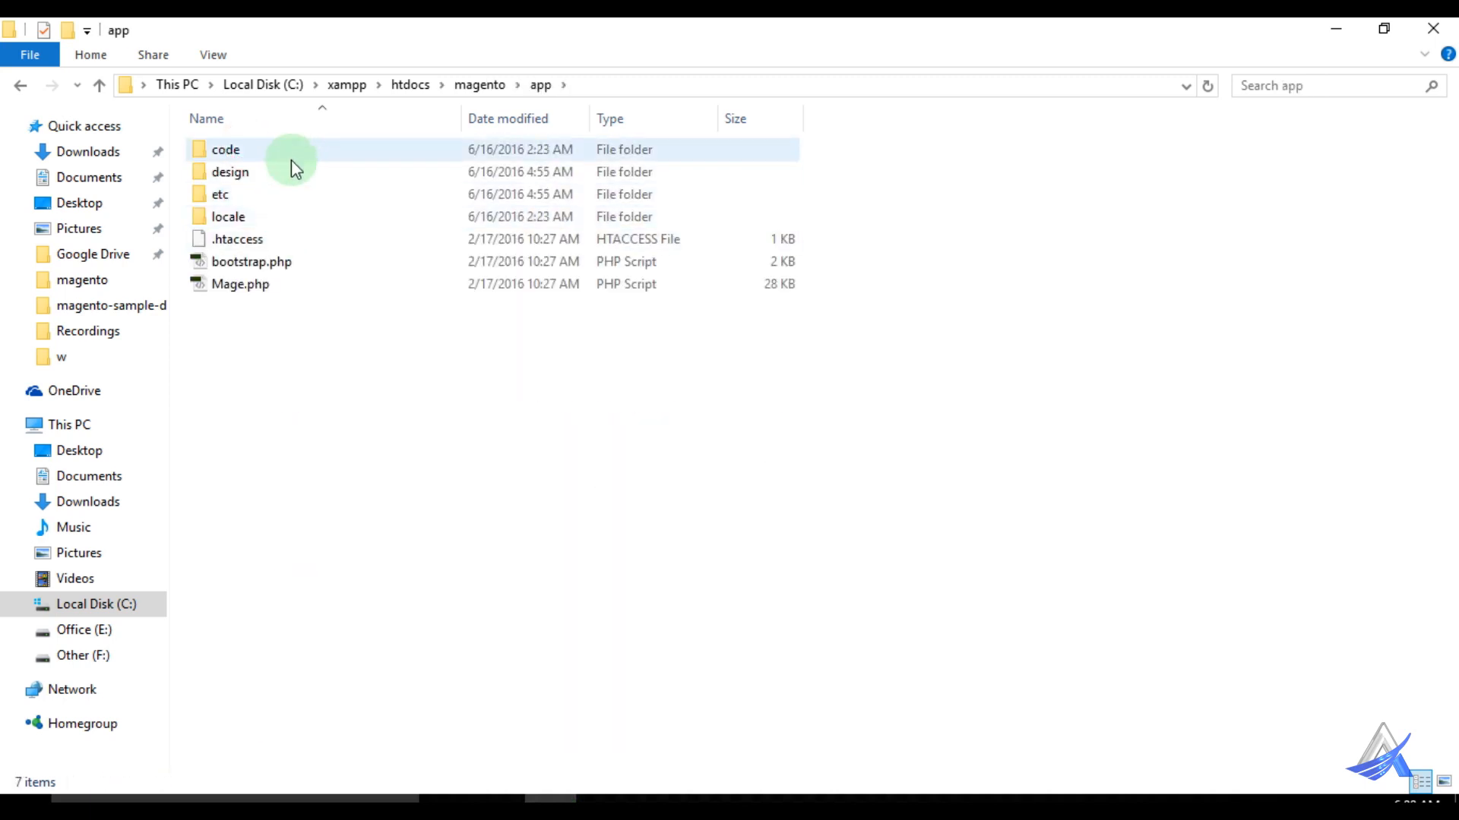
double_click(290, 152)
click(253, 178)
double_click(254, 178)
double_click(251, 151)
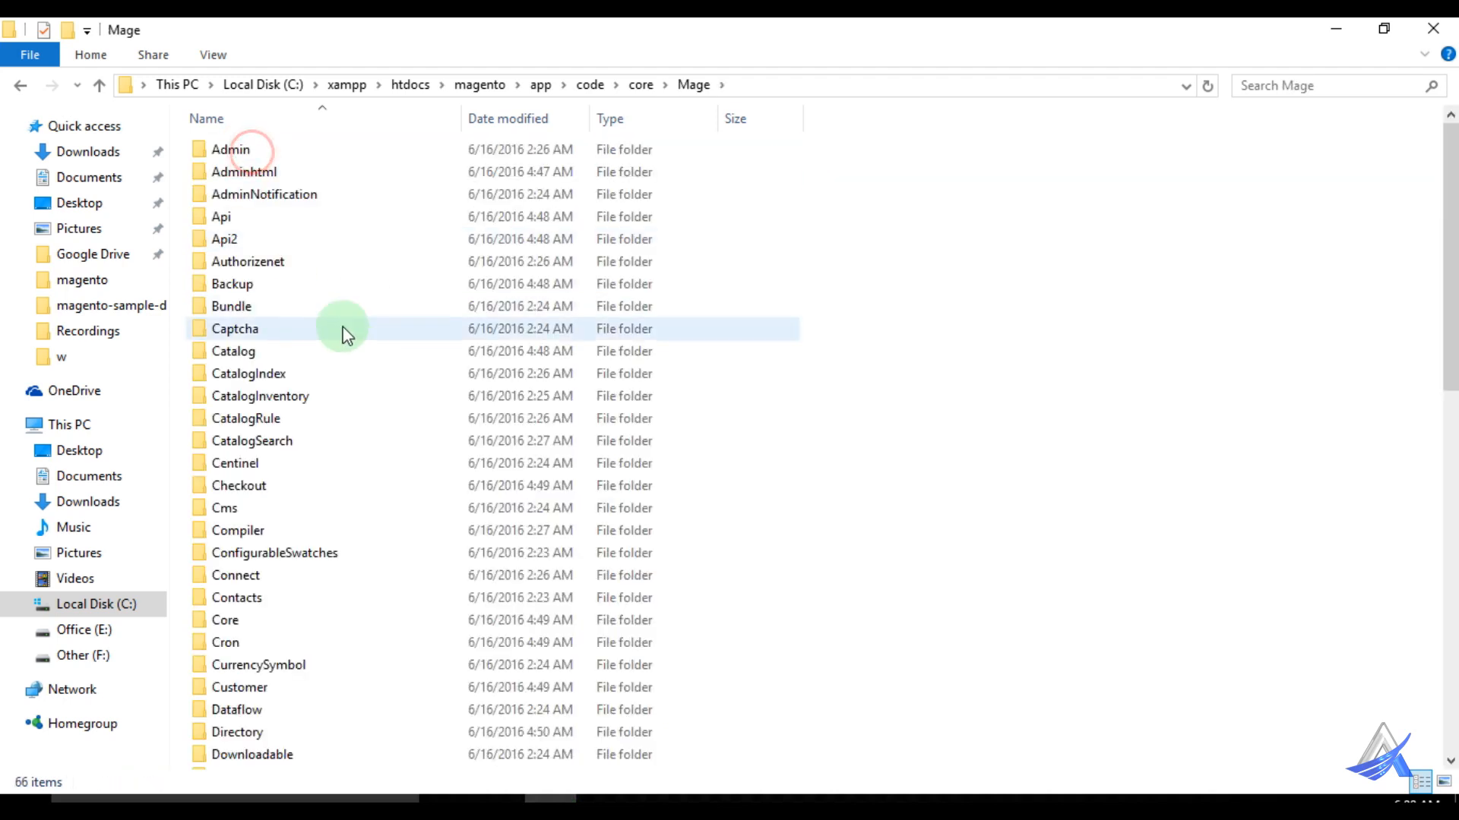
Check the remaining folders of the Layout.php path in the browser's error text, and open Core\Model inside the Mage folder in File Explorer.
click(860, 800)
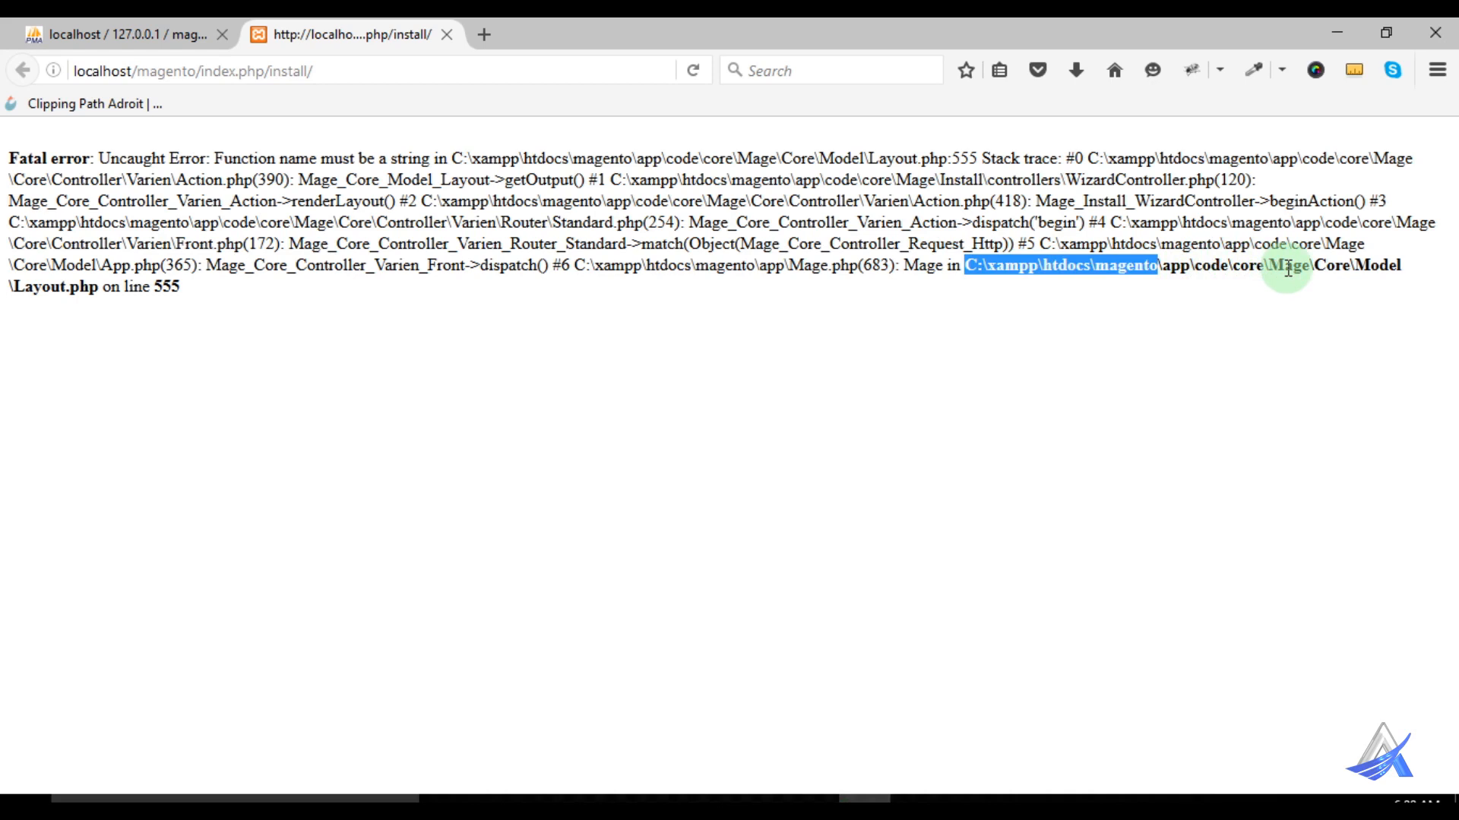
double_click(1332, 266)
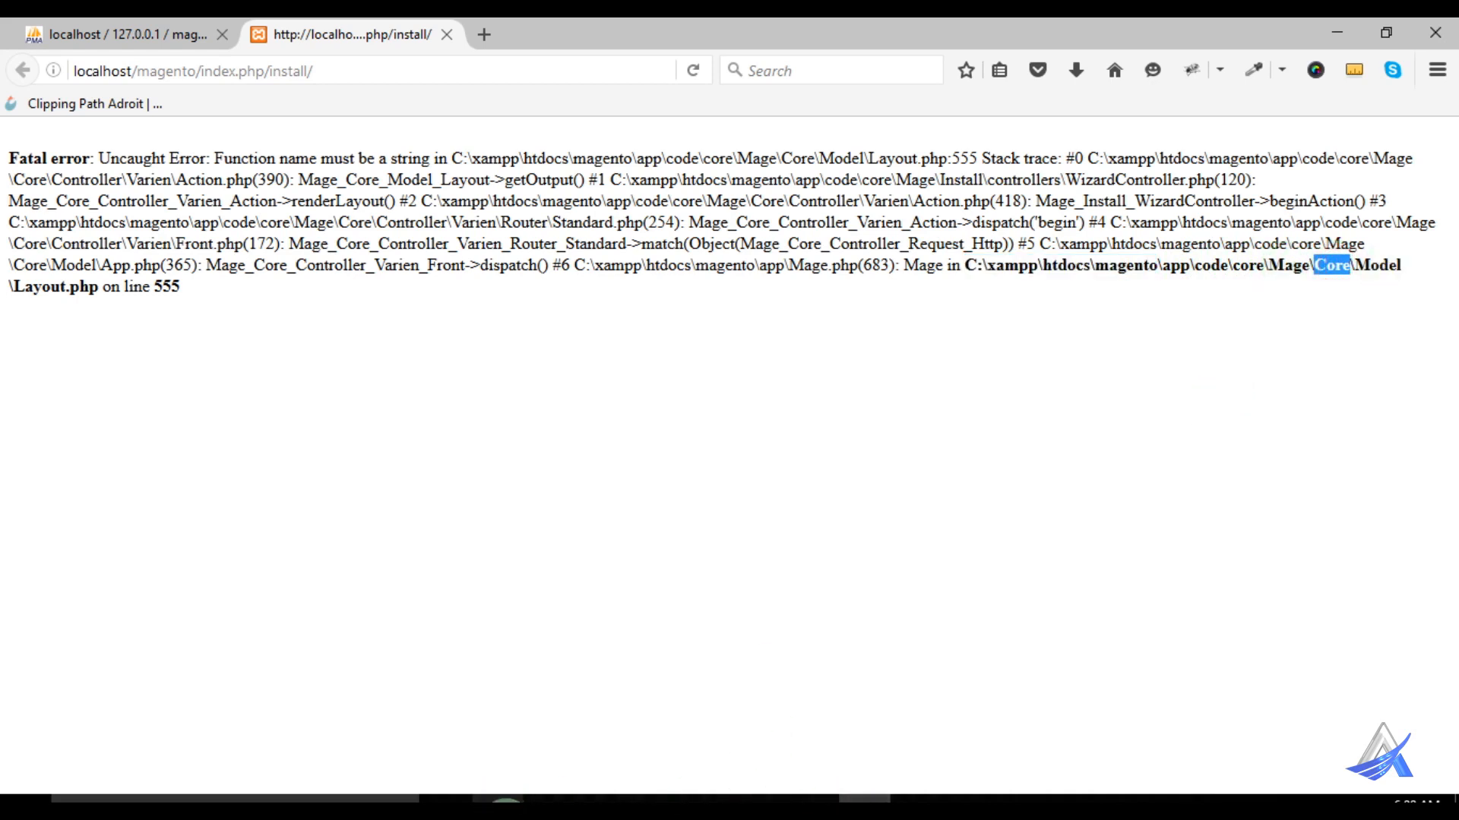
click(550, 799)
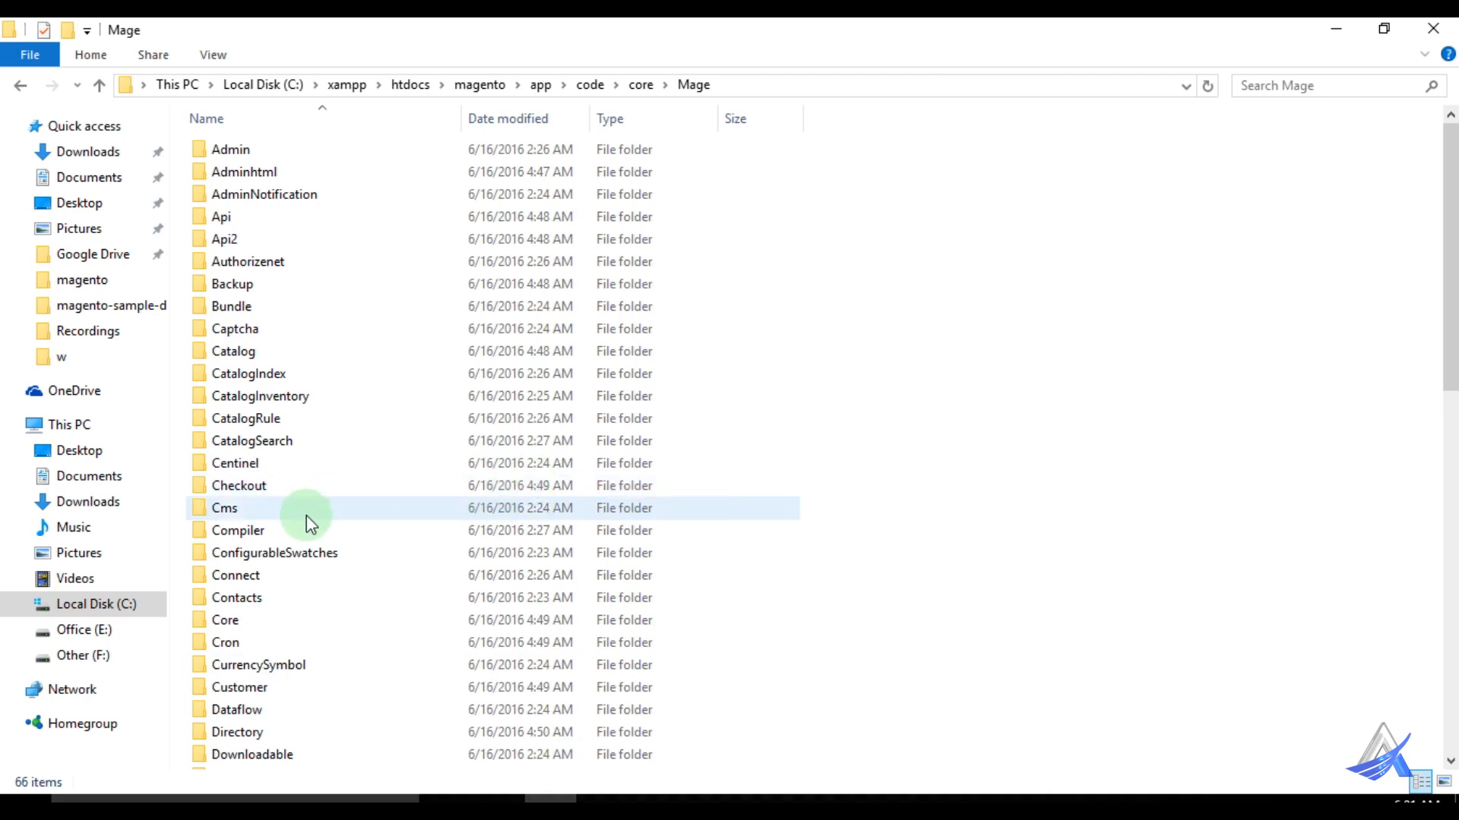
double_click(264, 619)
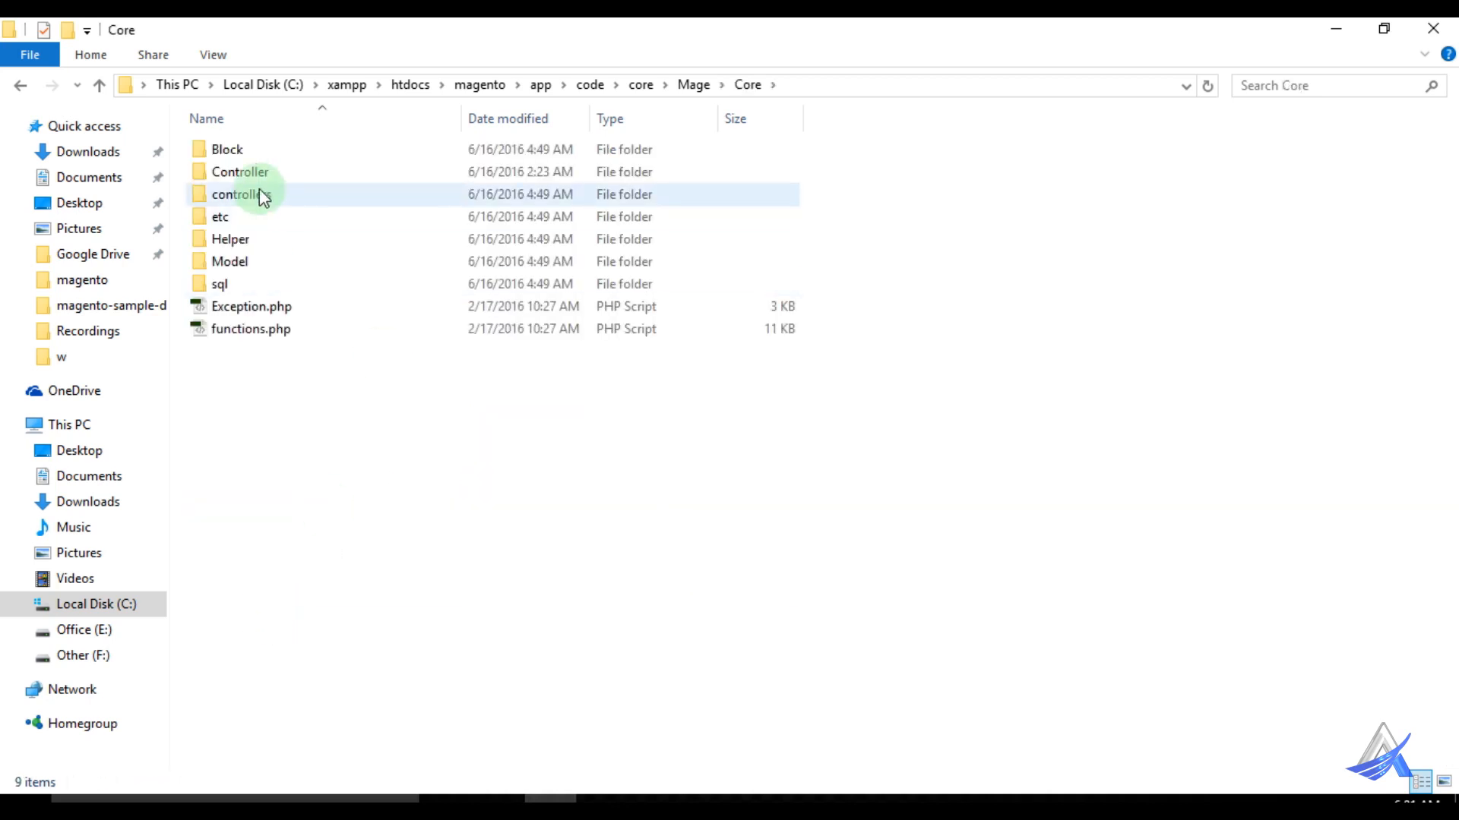
double_click(254, 259)
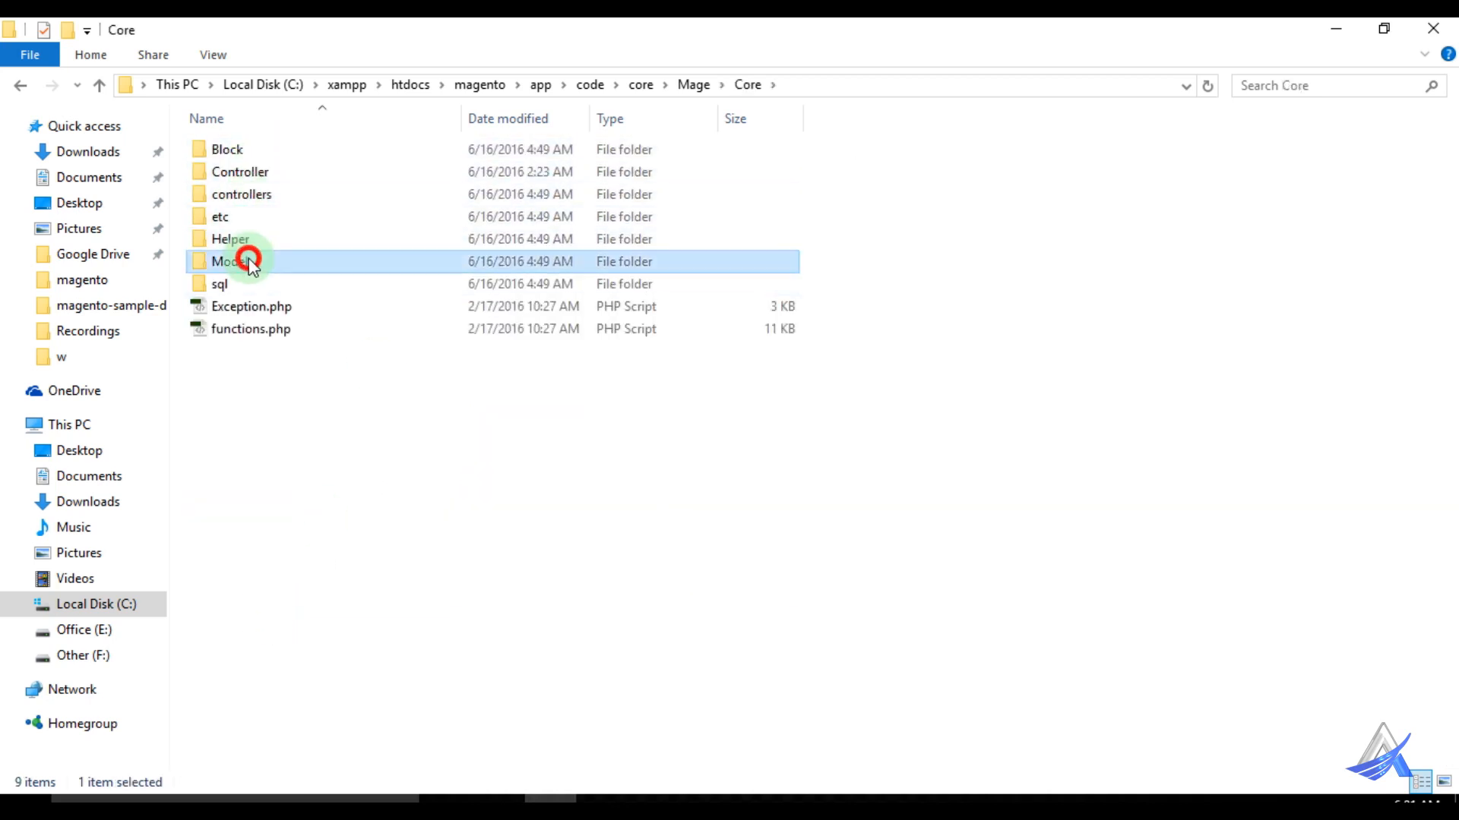
Open Layout.php from the Model folder for editing in Notepad++.
scroll(488, 423, down, 3)
scroll(488, 423, down, 3)
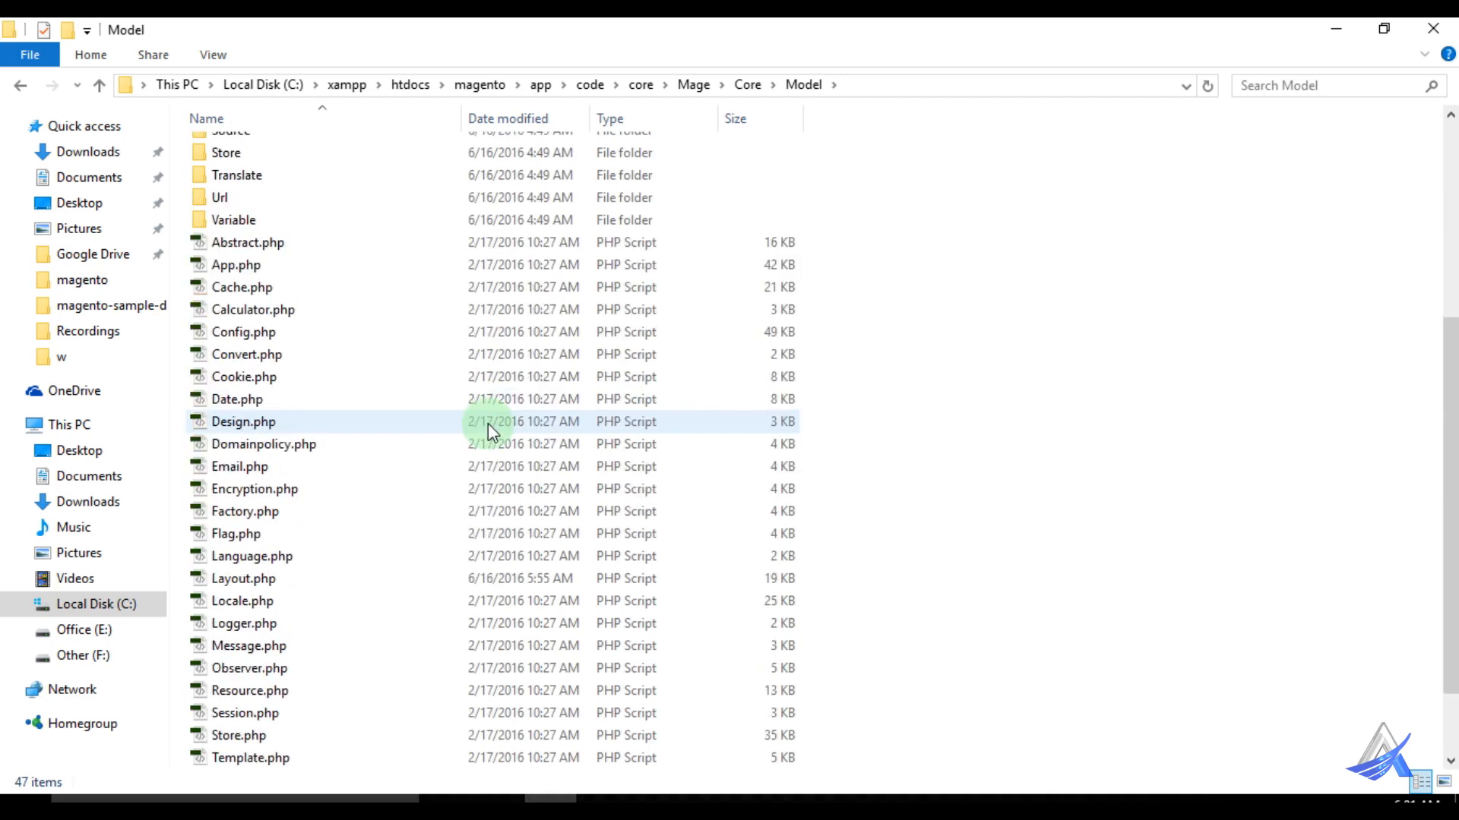
click(239, 513)
right_click(239, 513)
click(406, 140)
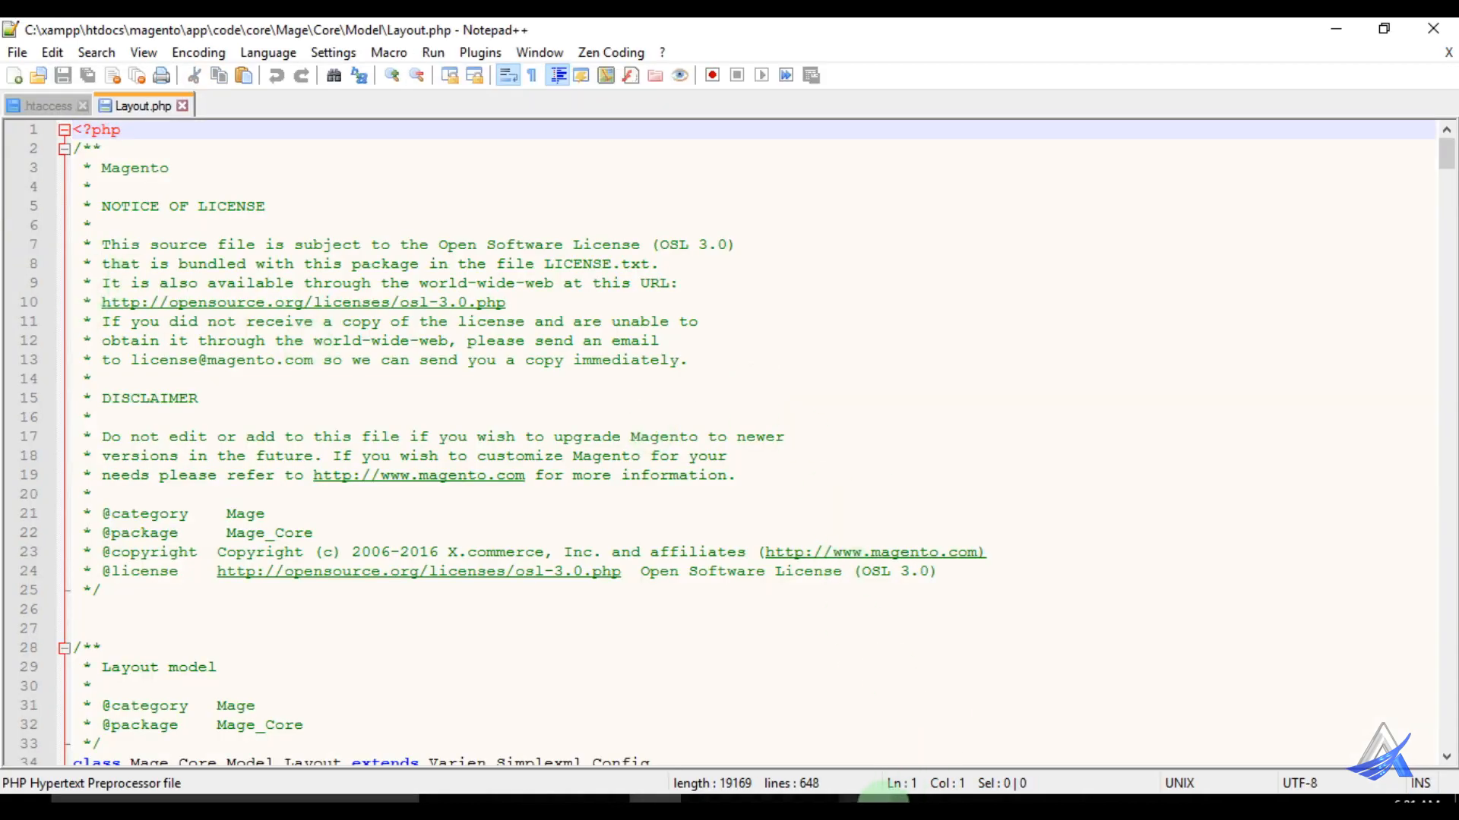
Check the error's line number in the browser, and highlight the $out statement on line 555 of Layout.php in Notepad++.
click(888, 802)
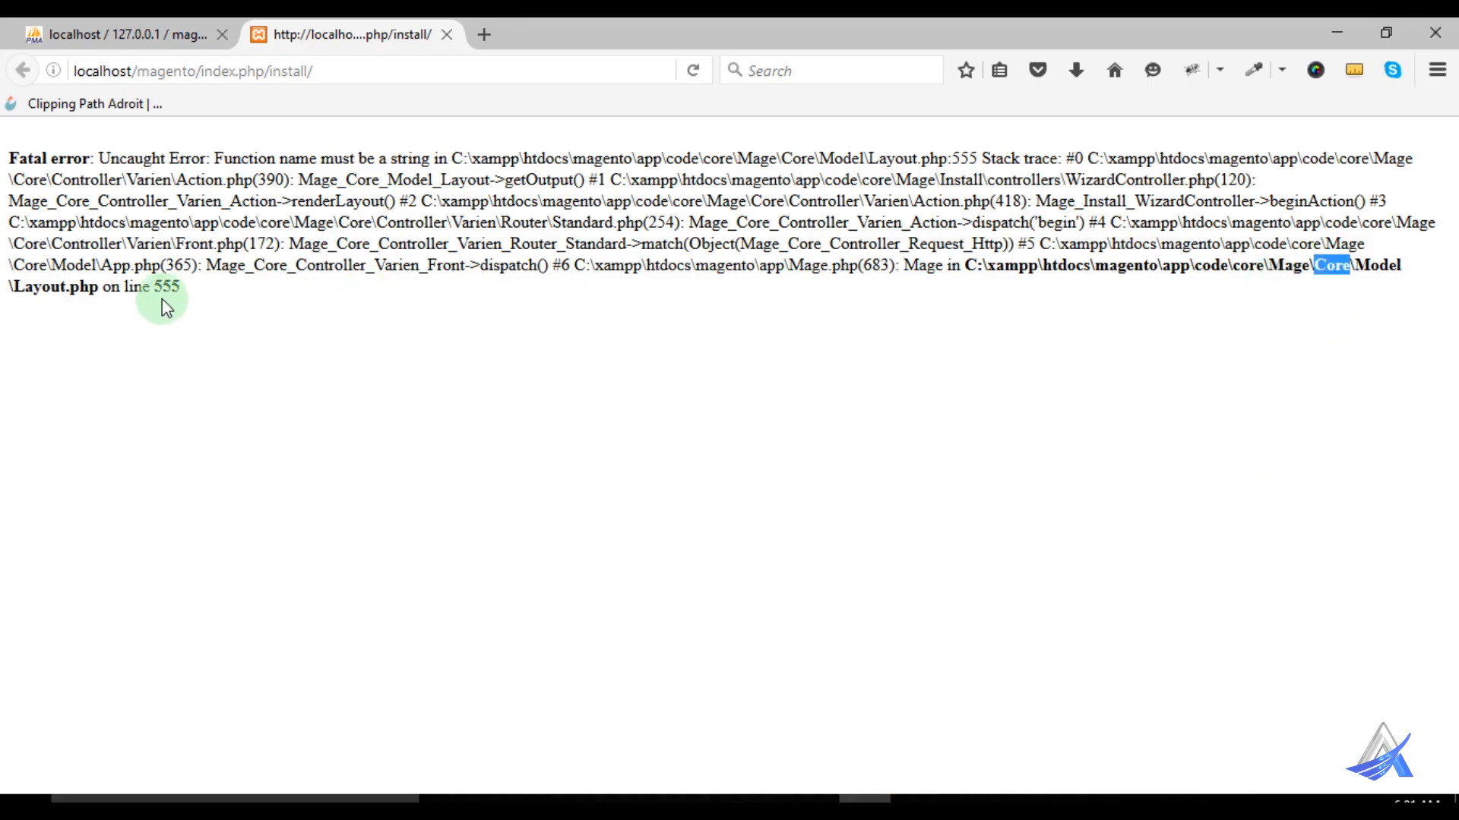
drag(152, 287, 188, 287)
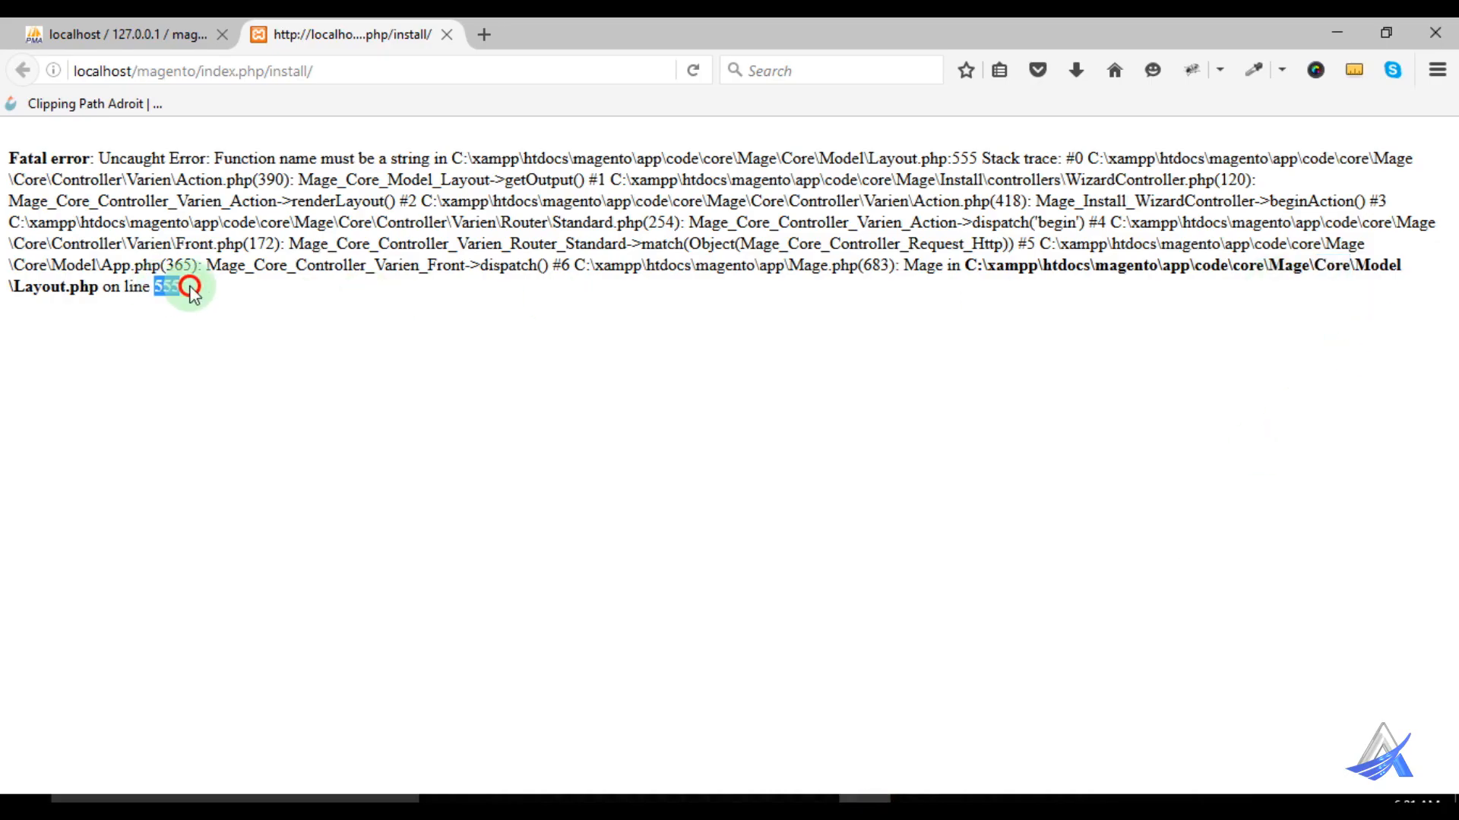
click(655, 799)
scroll(786, 536, down, 7)
scroll(786, 537, down, 3)
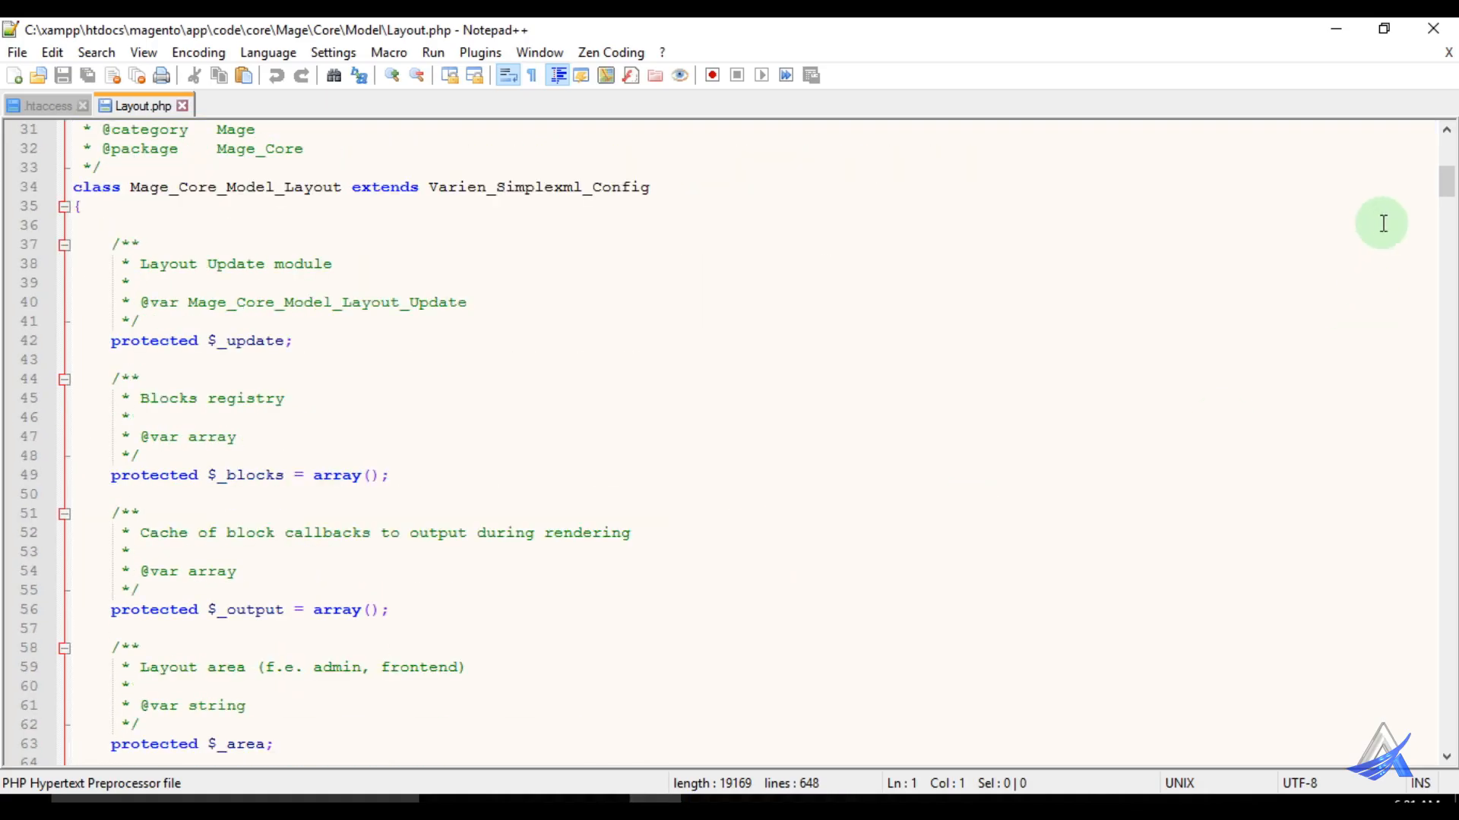
drag(1442, 179, 1411, 665)
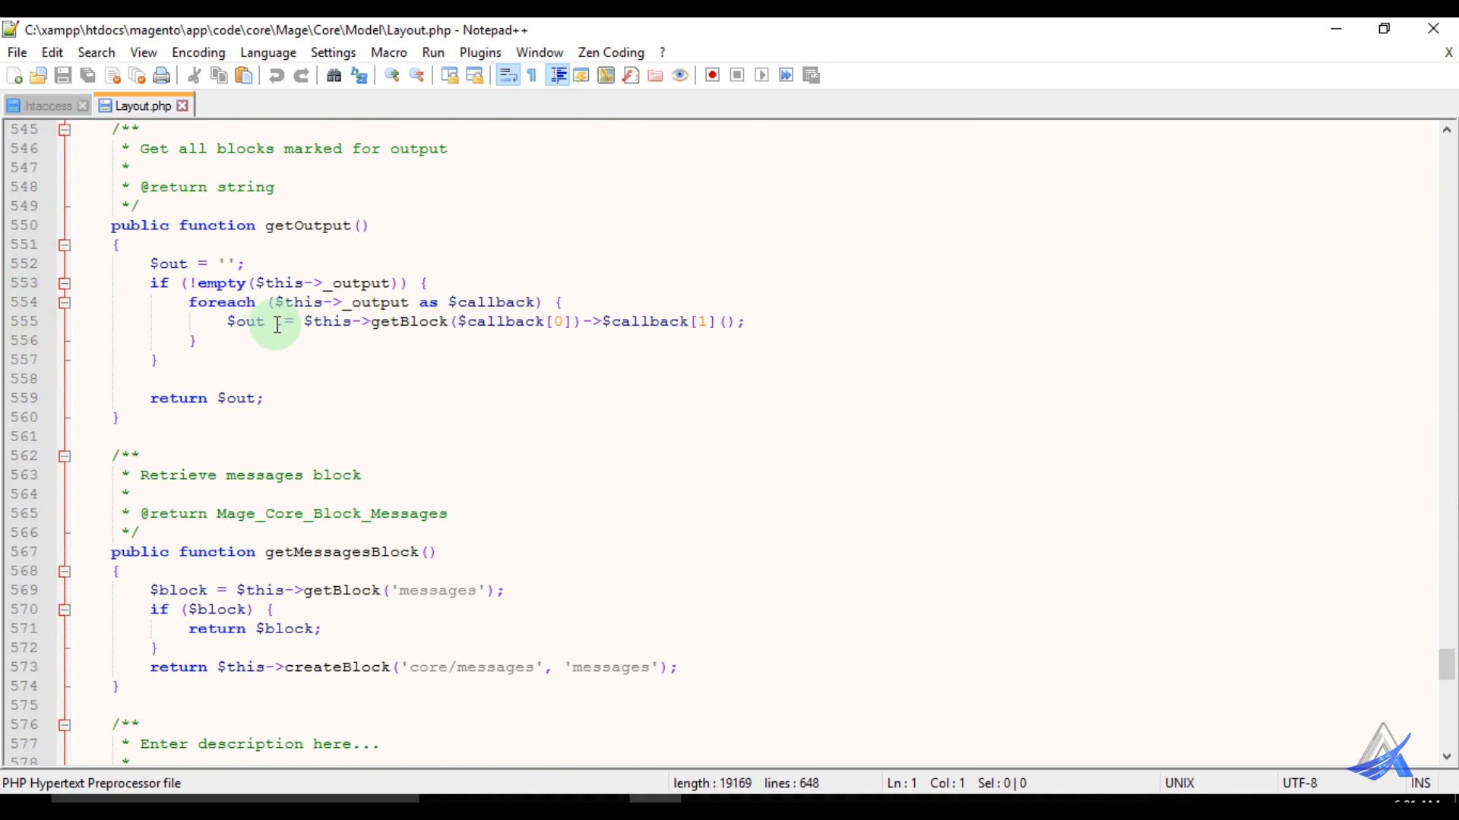
drag(230, 323, 705, 322)
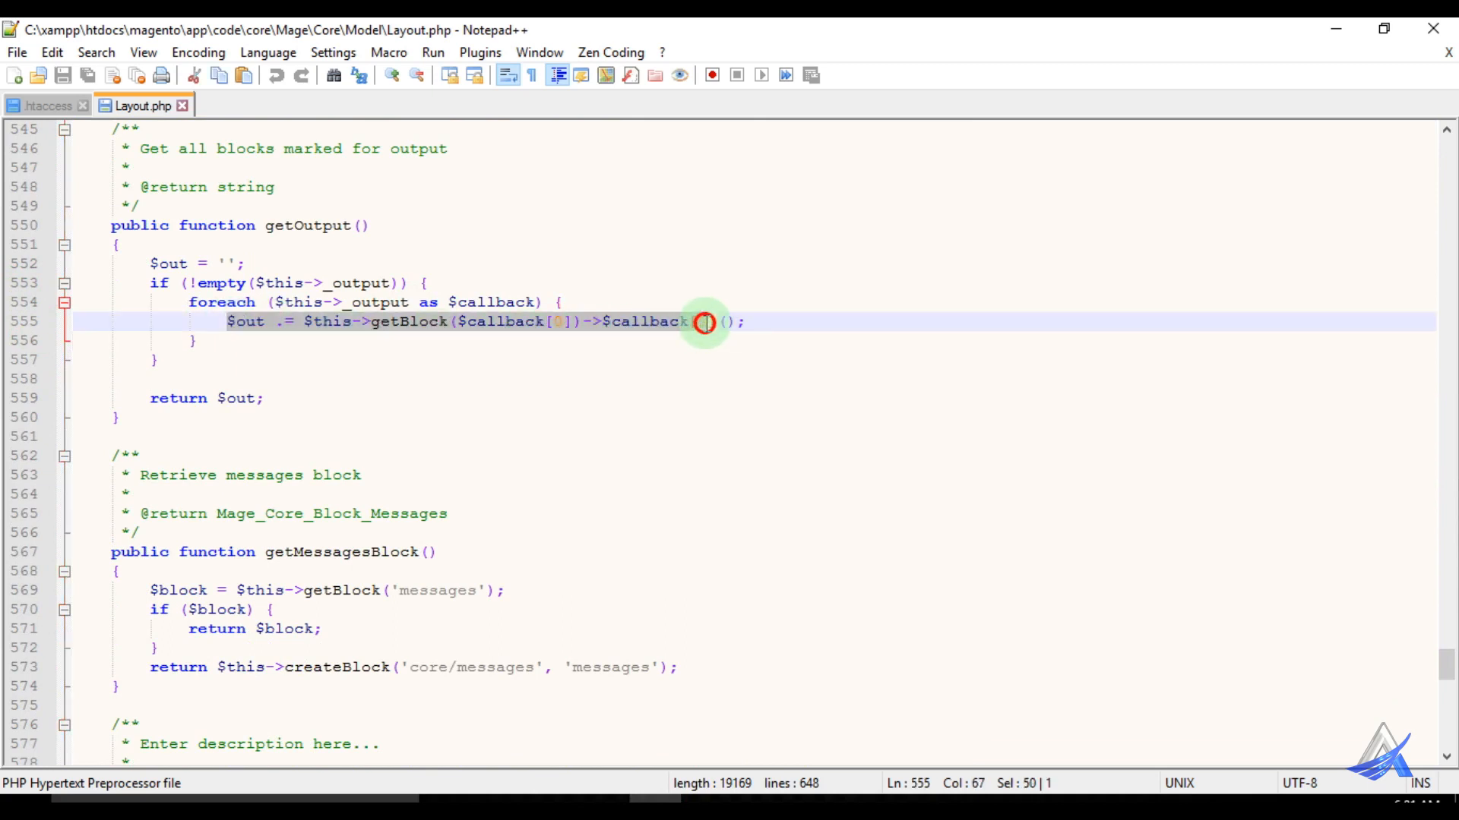
Wrap $callback[1] on line 555 in curly braces so it reads {$callback[1]}(), and save Layout.php.
click(603, 321)
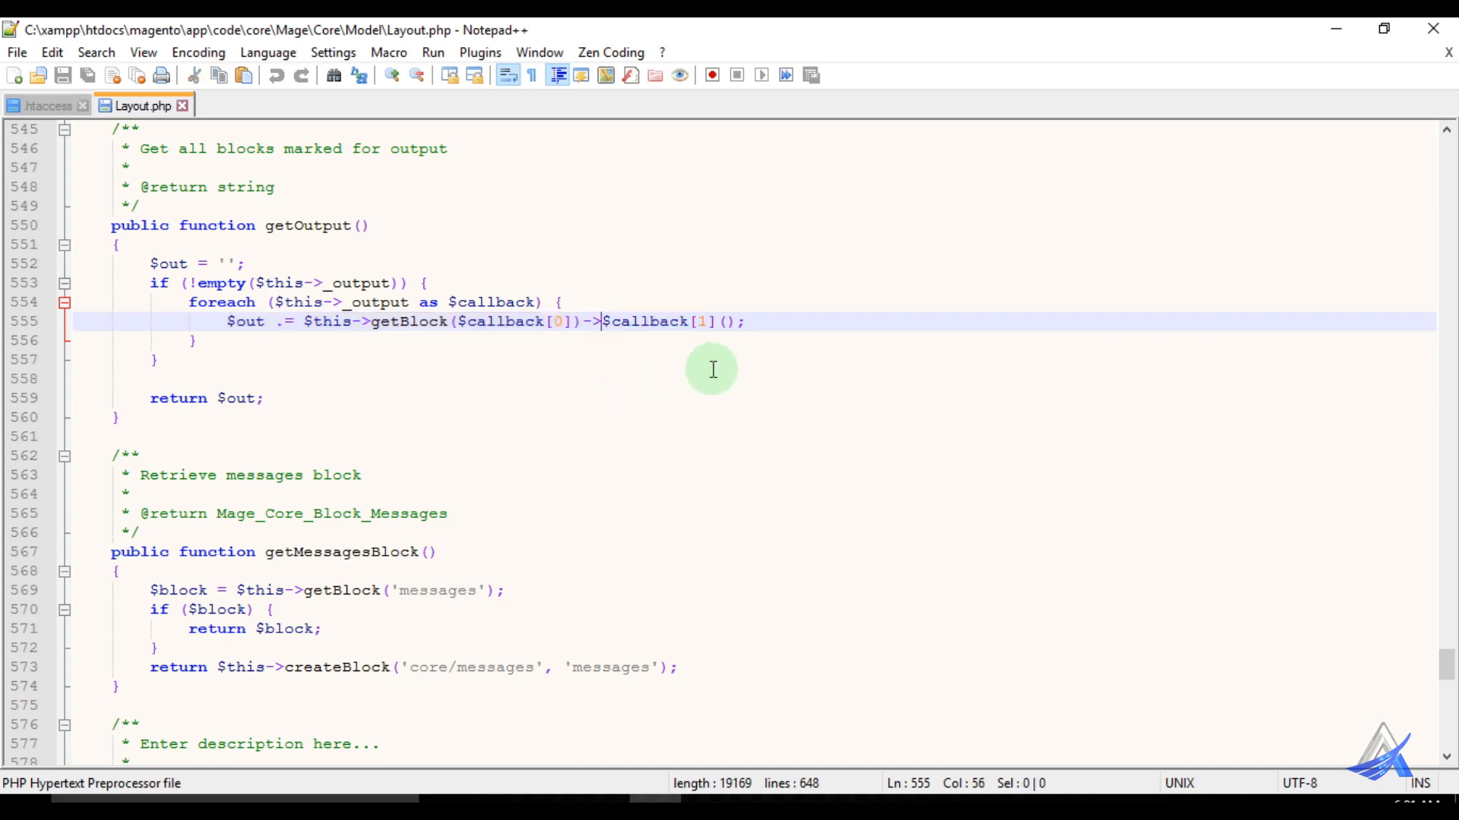
text({)
key(Right)
key(Right)
key(Right)
key(Right)
key(Right)
key(Right)
key(Right)
key(Right)
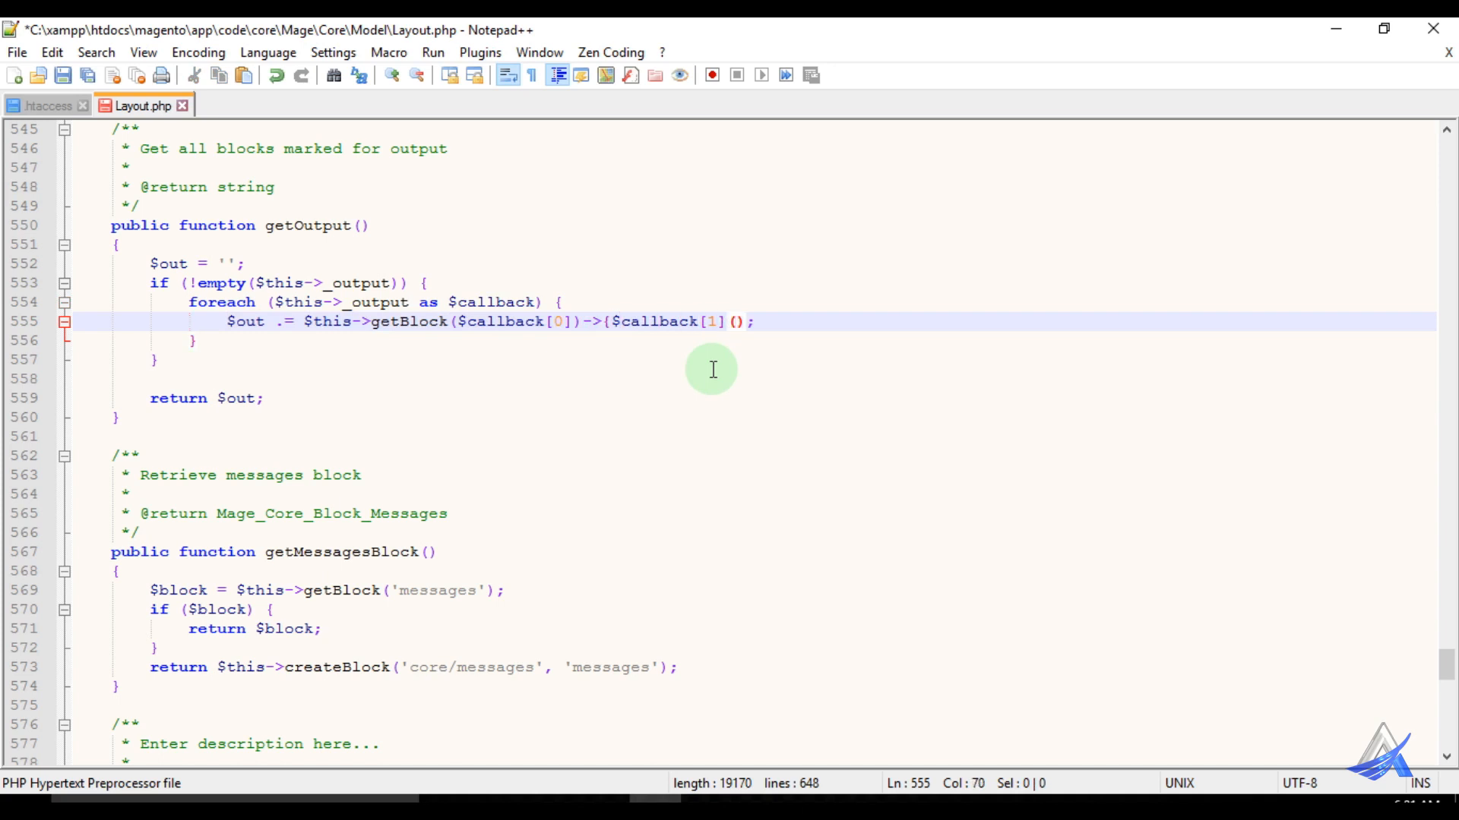
text(})
key(ctrl+s)
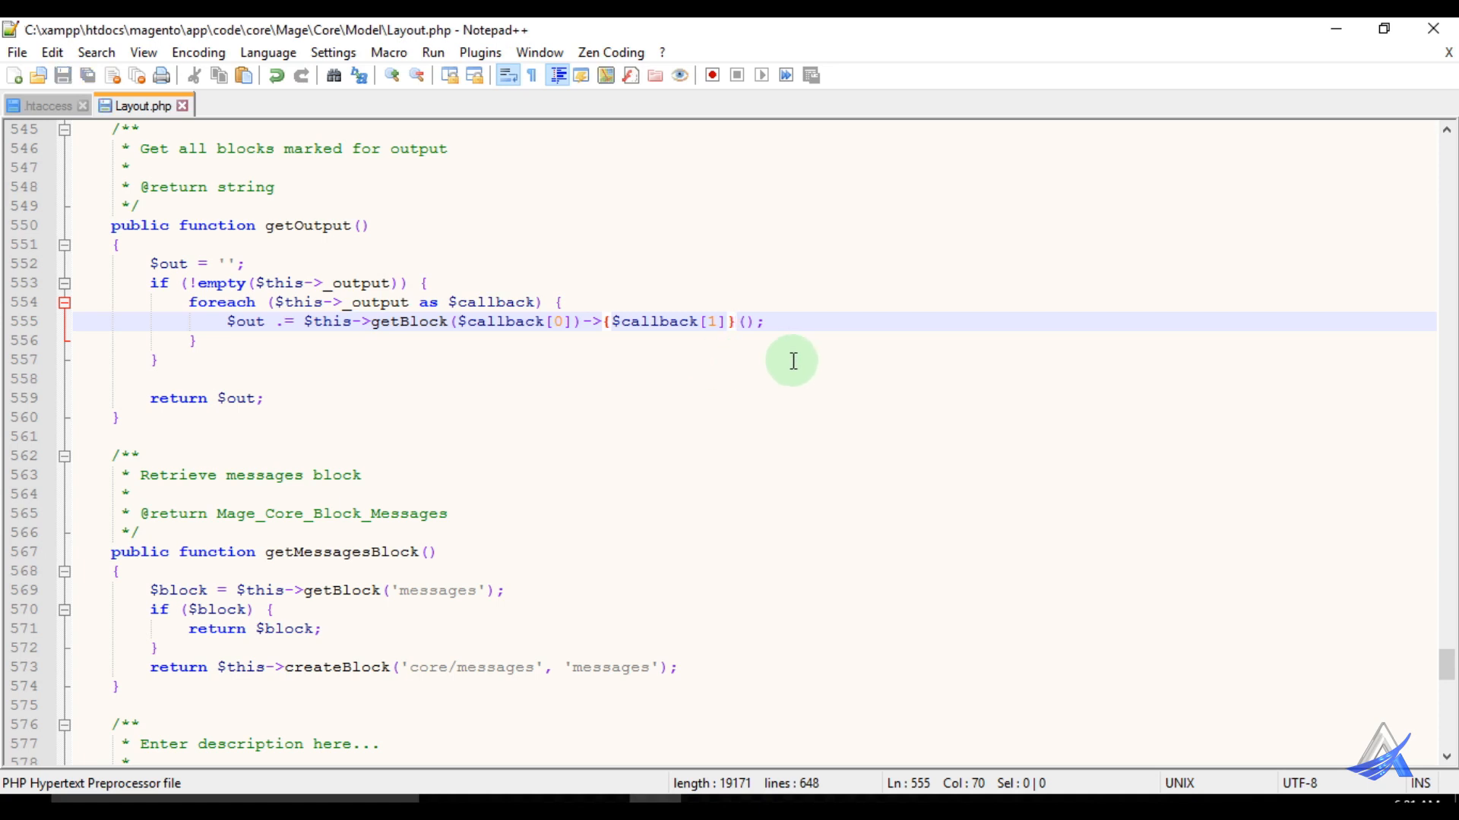
Switch to the browser and reload the Magento install page.
key(alt+Tab)
right_click(424, 310)
click(390, 313)
right_click(399, 313)
click(542, 342)
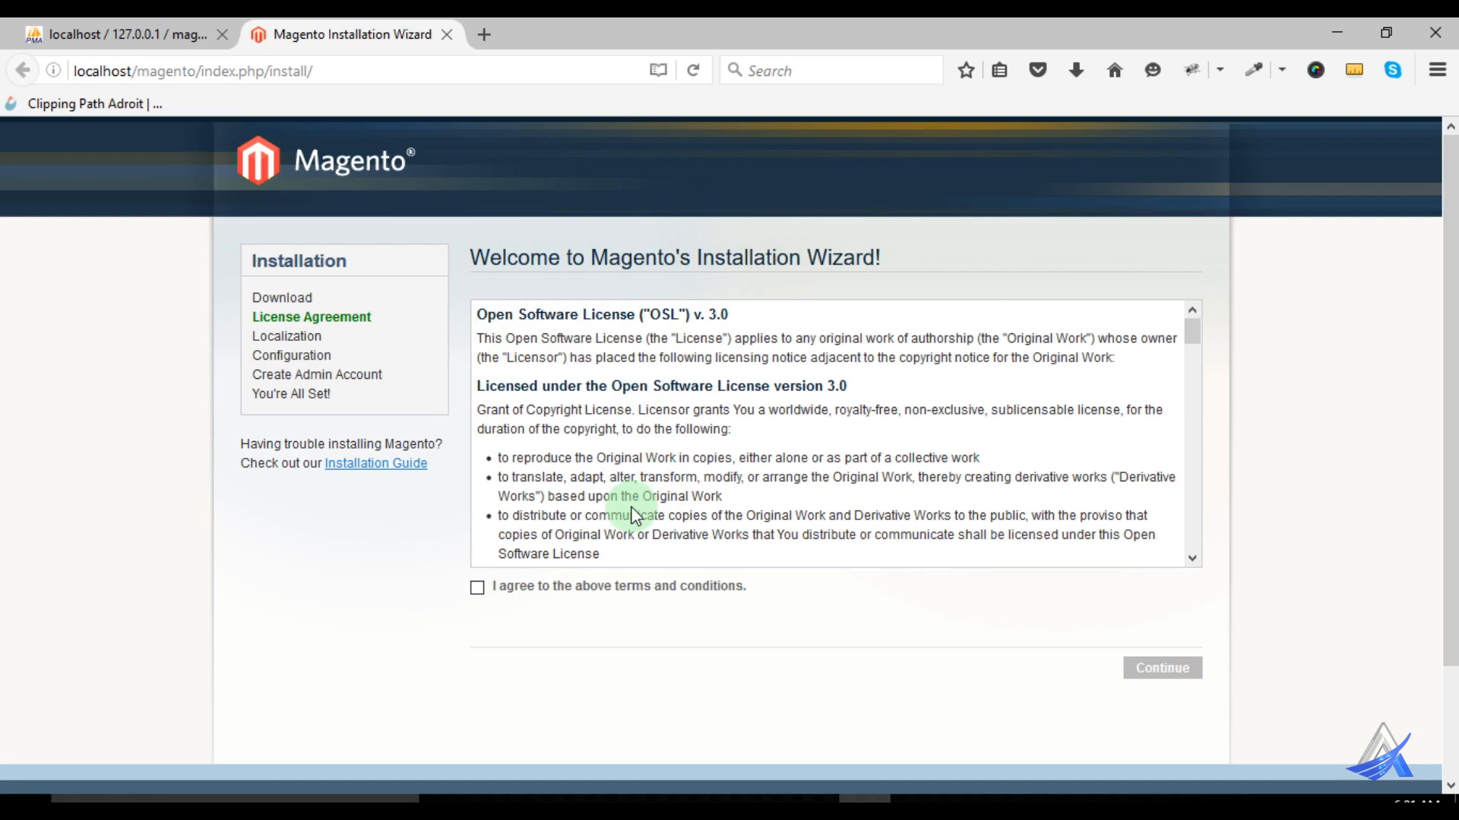
Agree to the license terms and conditions and continue to the Localization page.
click(478, 591)
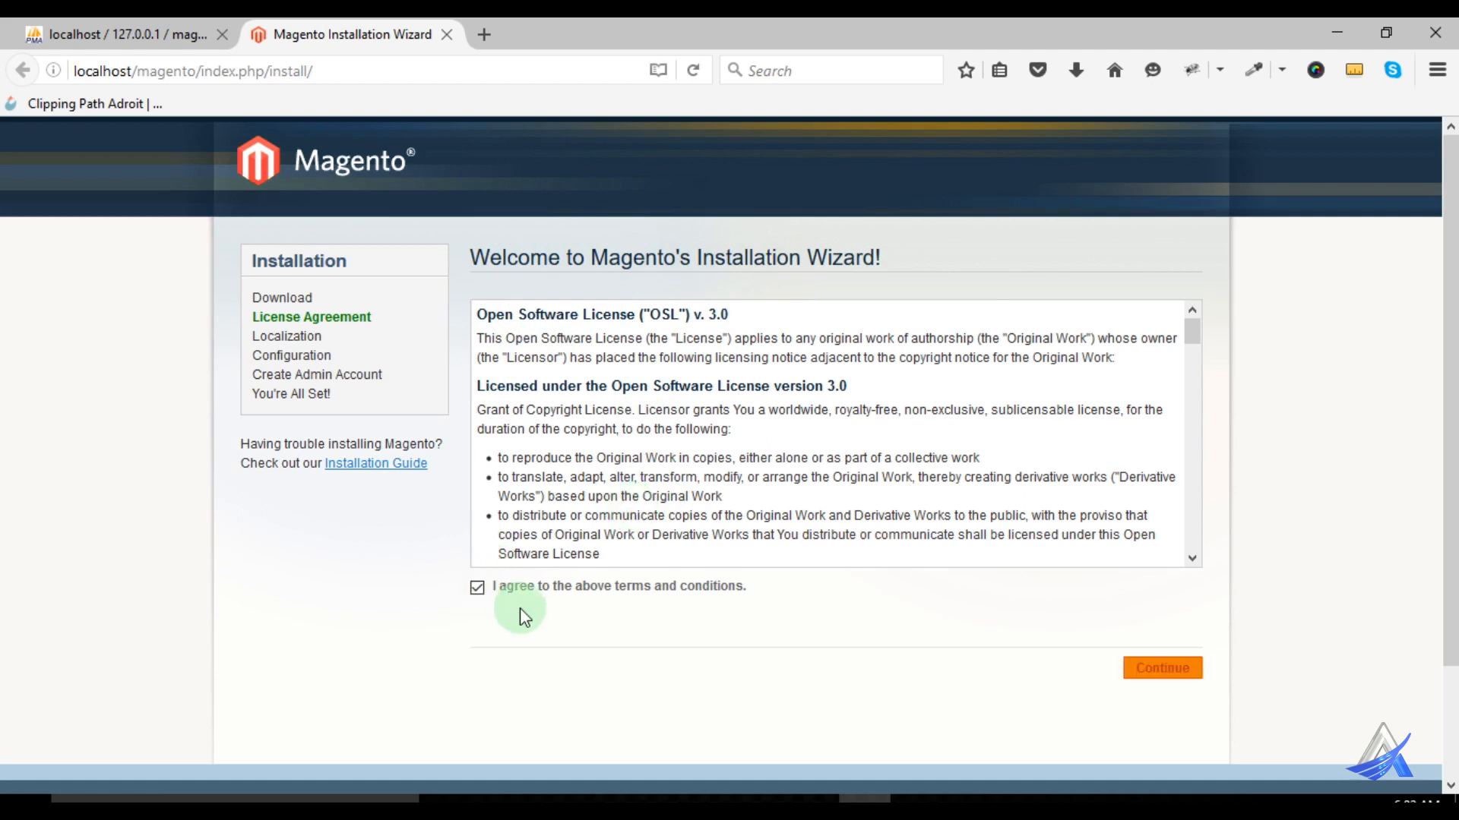
click(1165, 672)
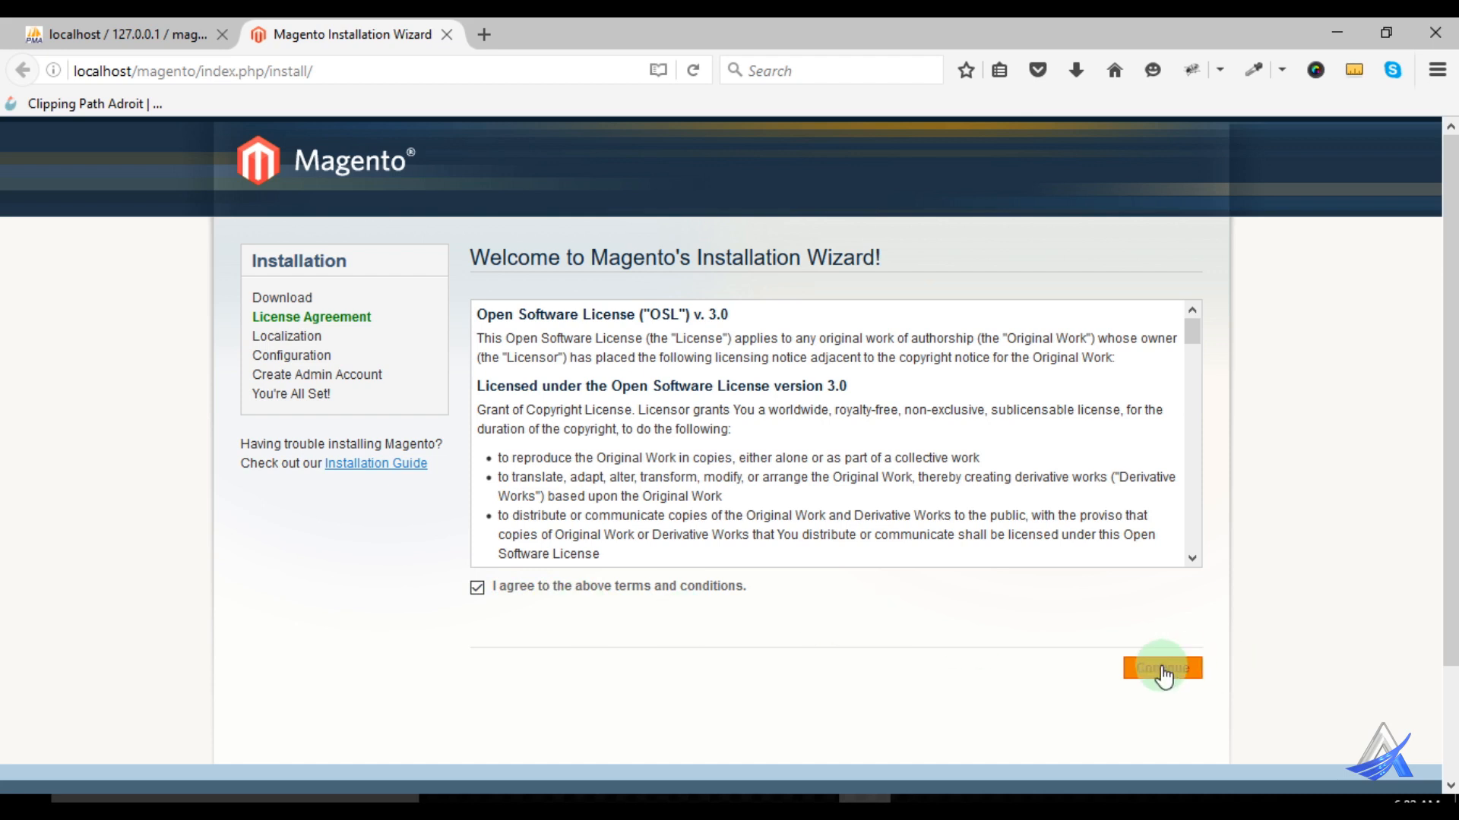
click(1161, 667)
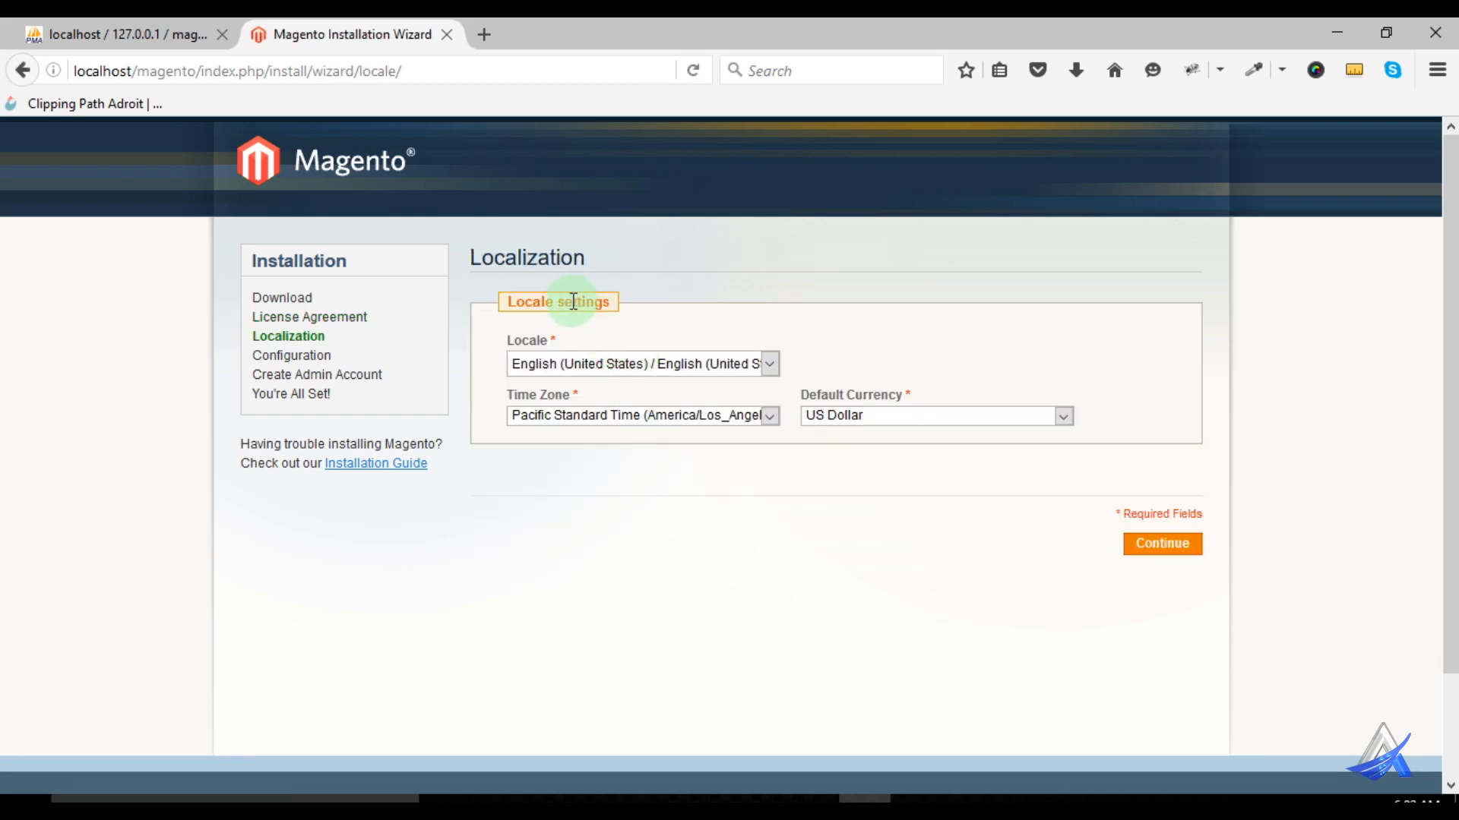
Keep the English (United States) locale, Pacific time zone and US Dollar currency, and continue to the Configuration page.
click(641, 366)
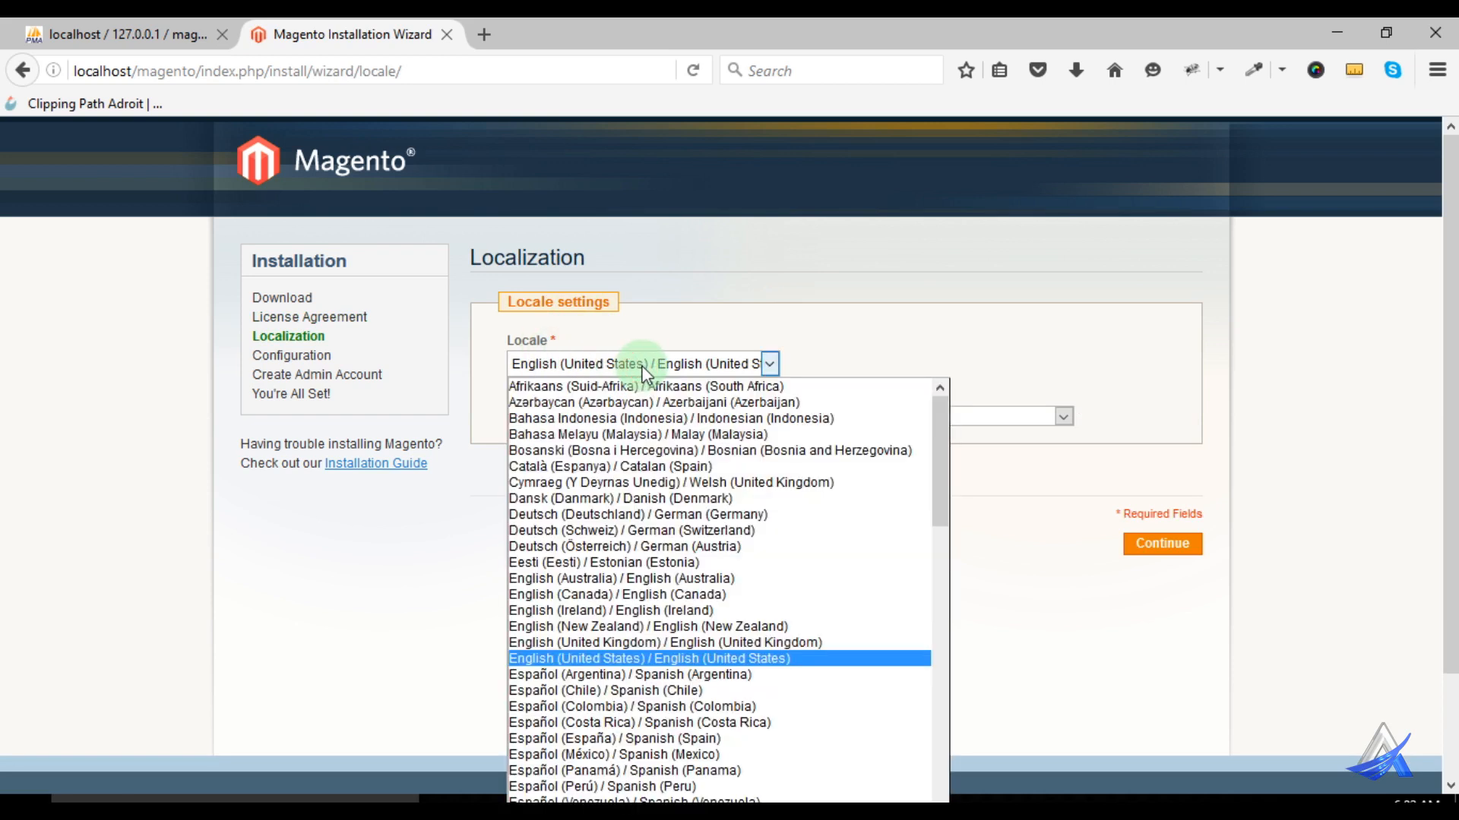
click(641, 366)
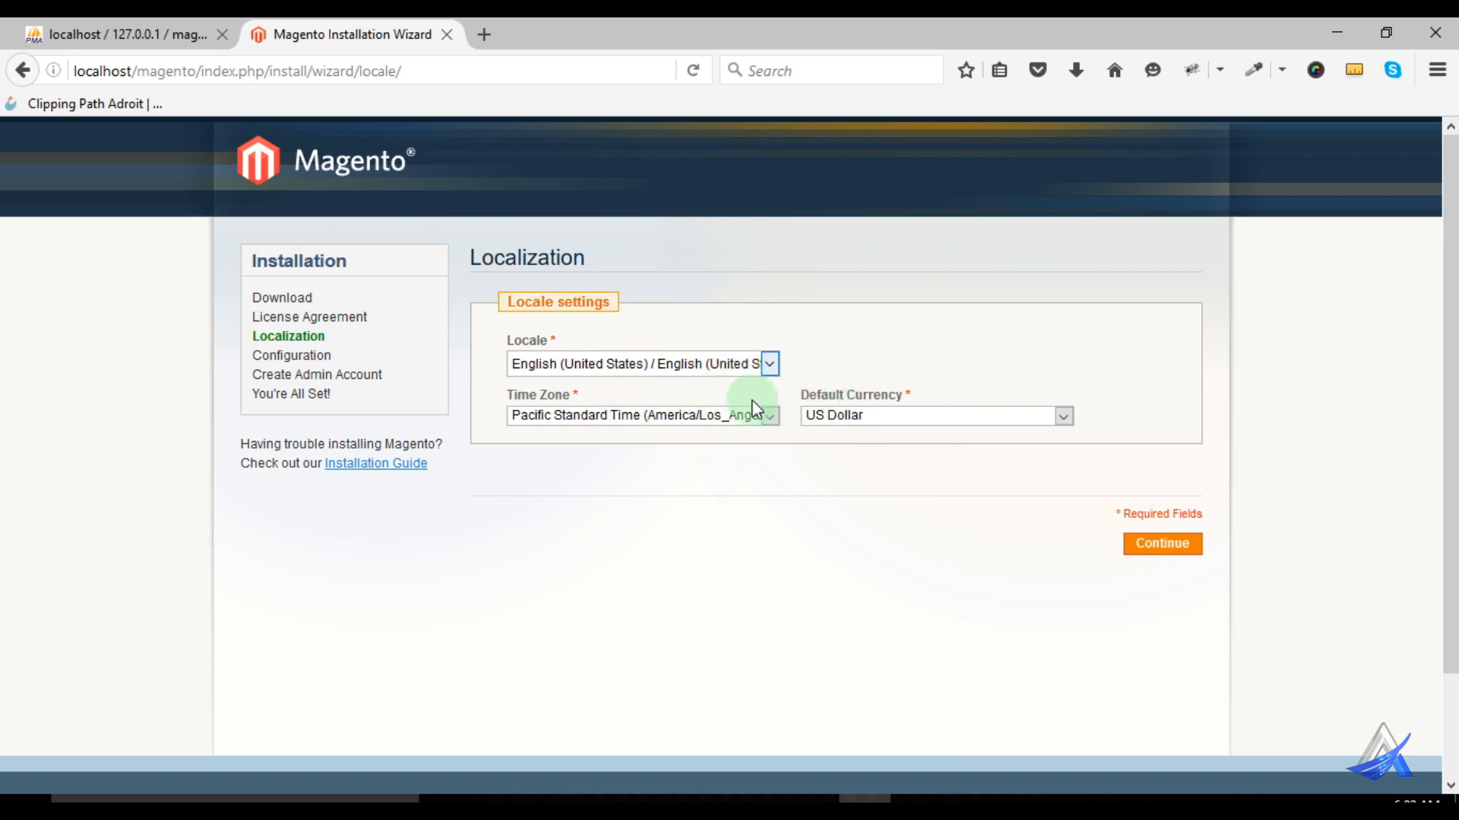
click(1170, 557)
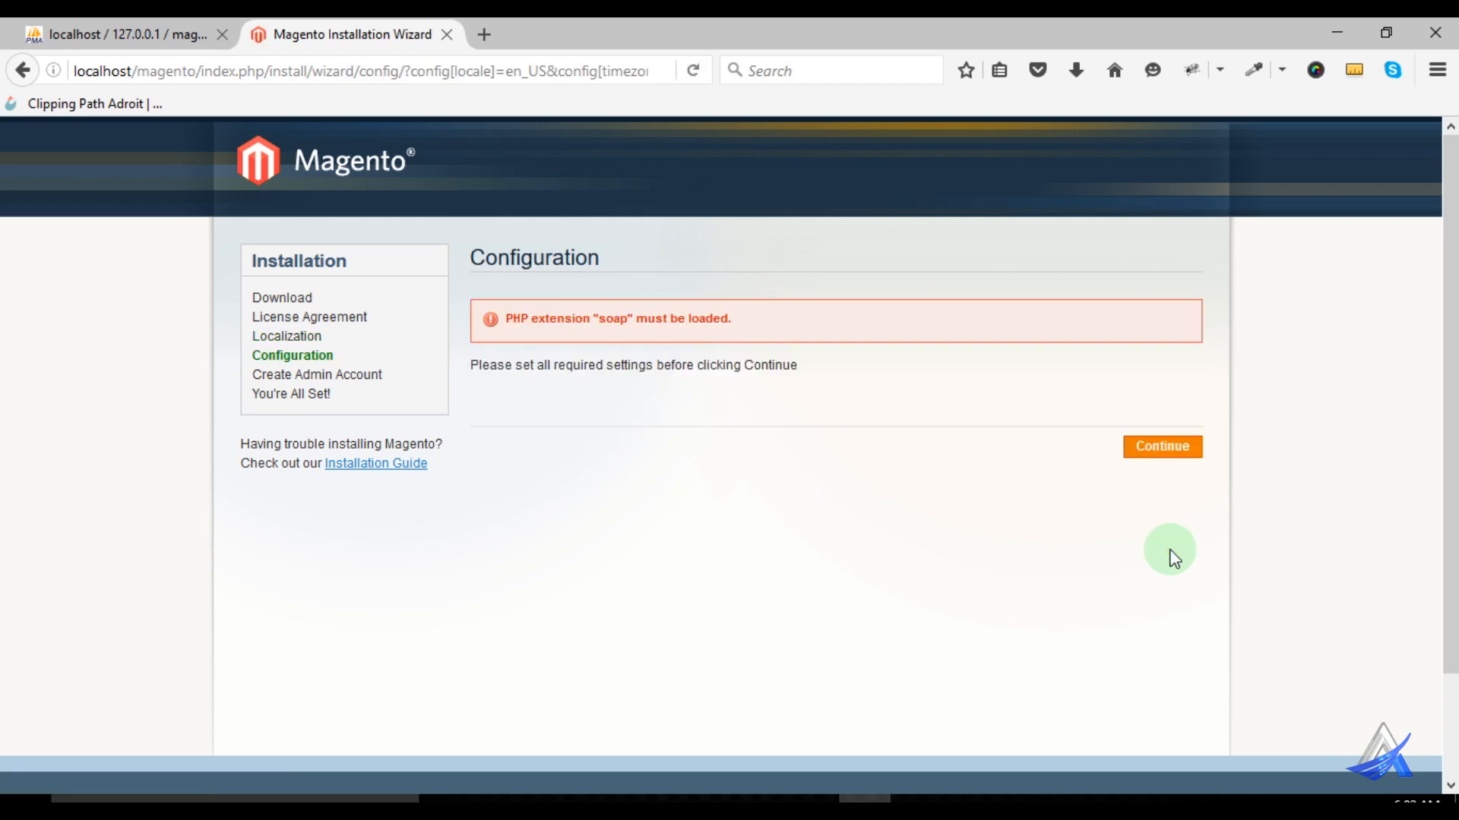
Search Google for the PHP extension "soap" wording from the configuration error and look through the results.
drag(510, 323, 599, 317)
click(610, 319)
double_click(609, 320)
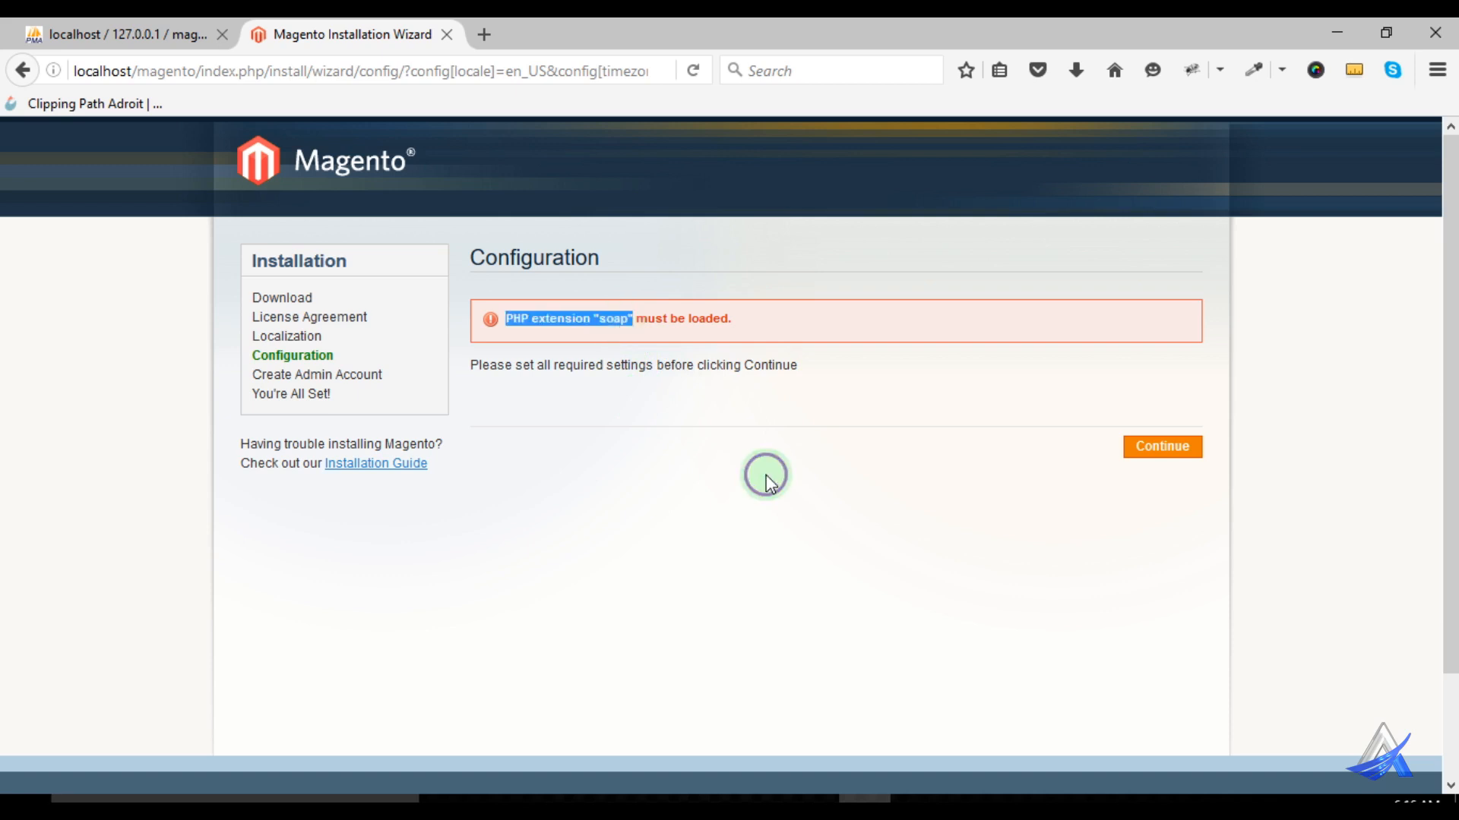
click(614, 322)
right_click(614, 322)
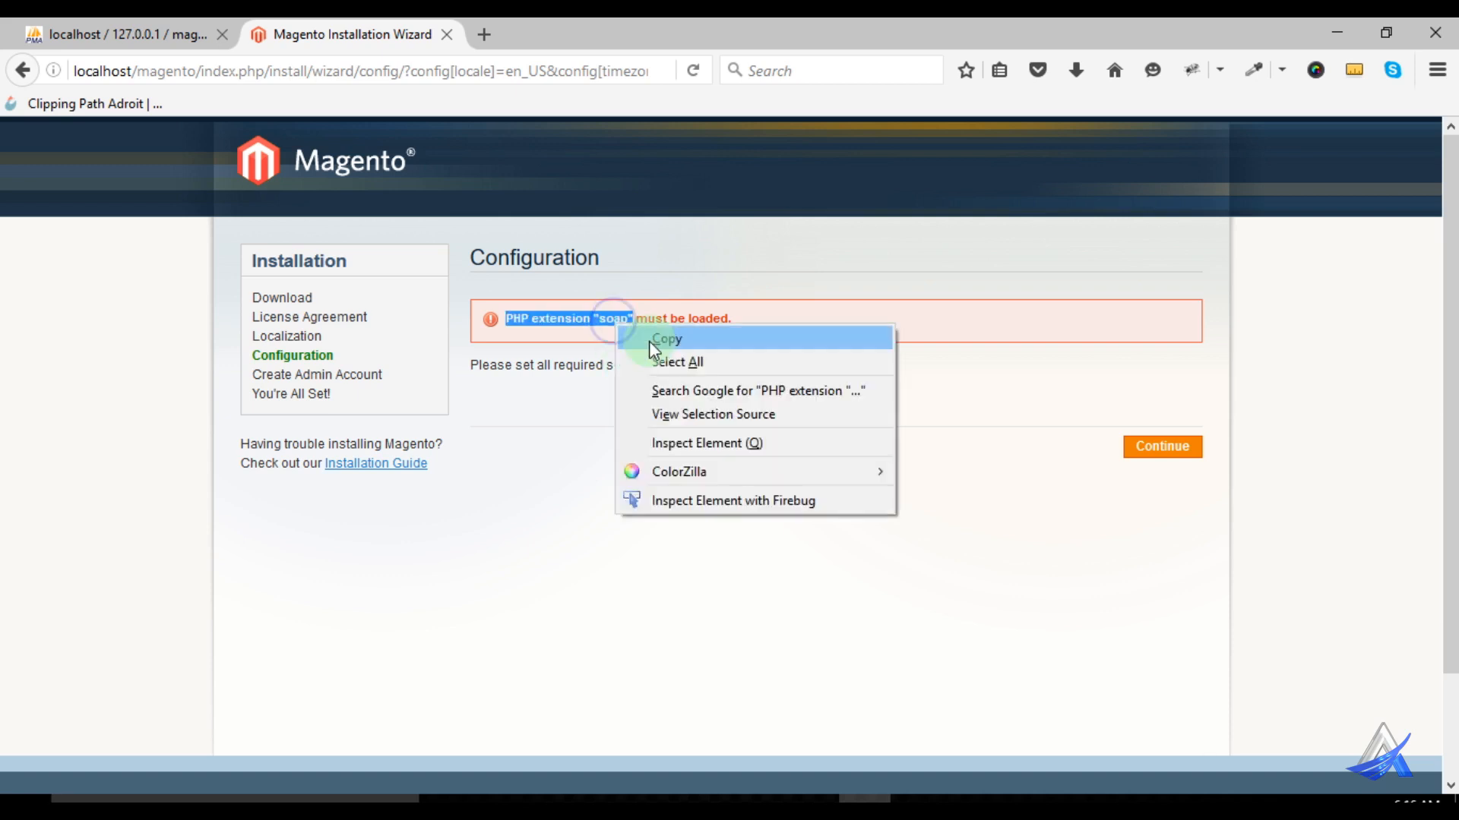
click(682, 386)
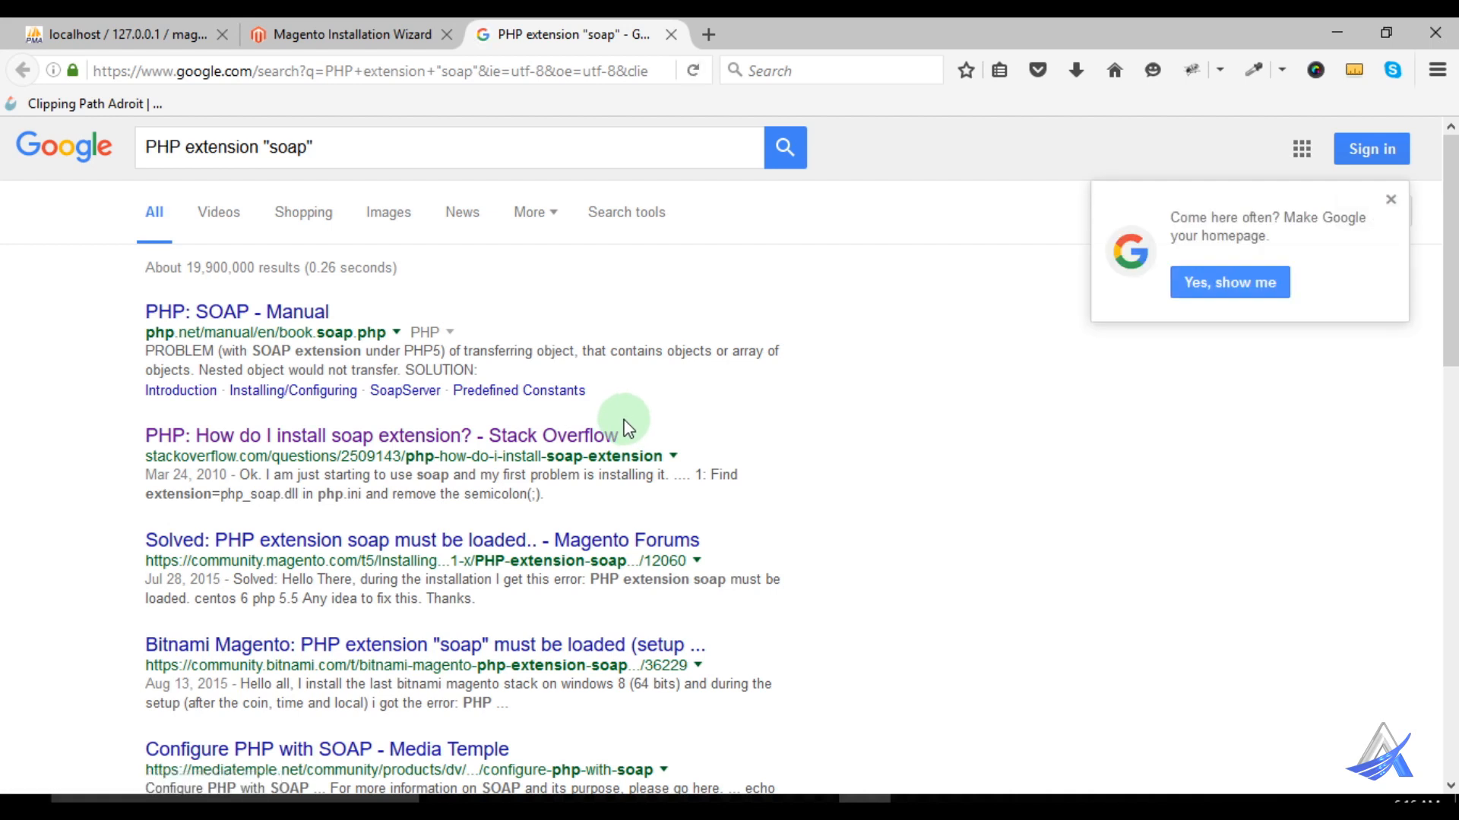
scroll(626, 428, down, 5)
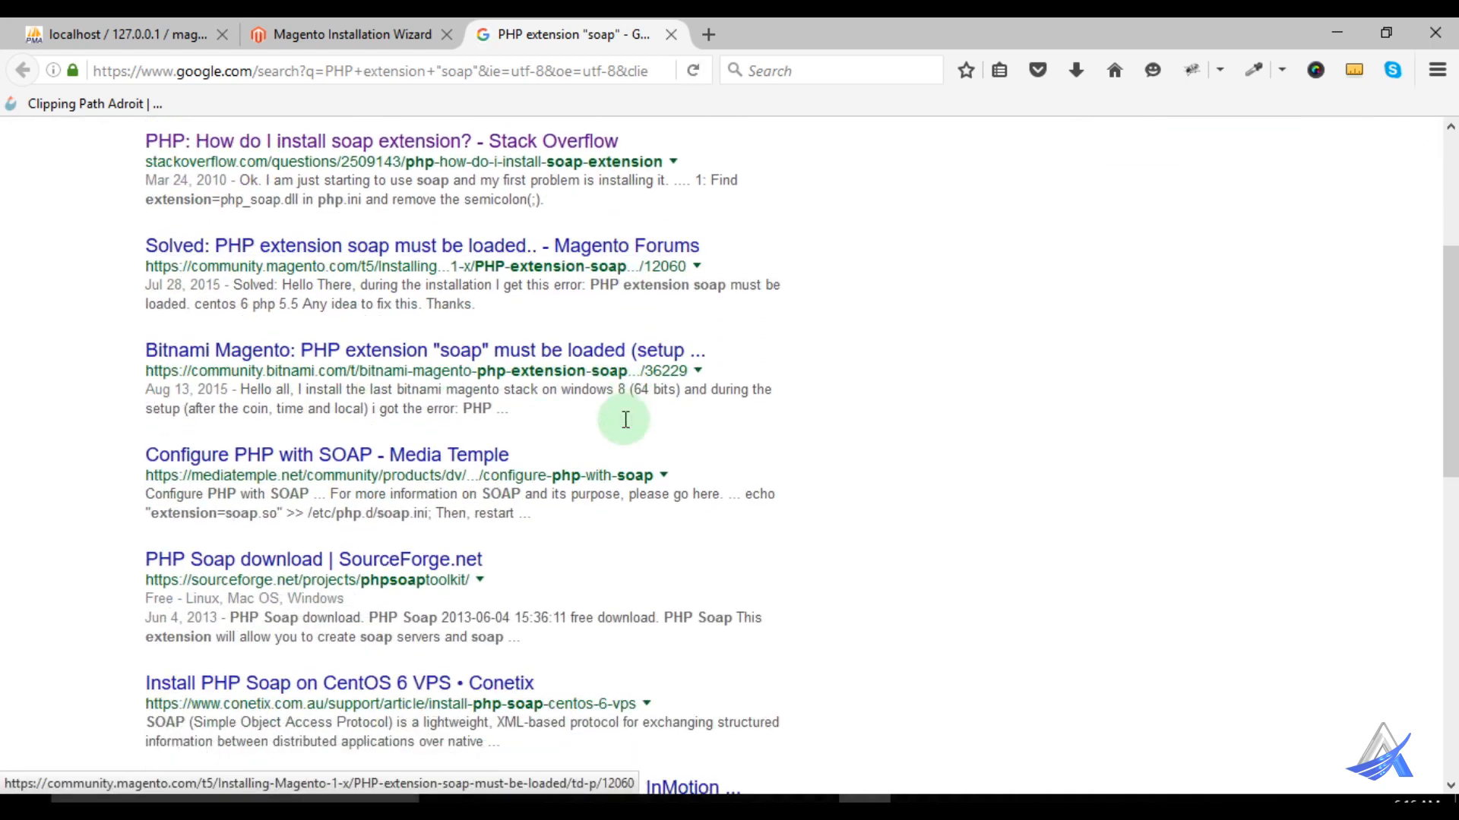
scroll(300, 505, up, 5)
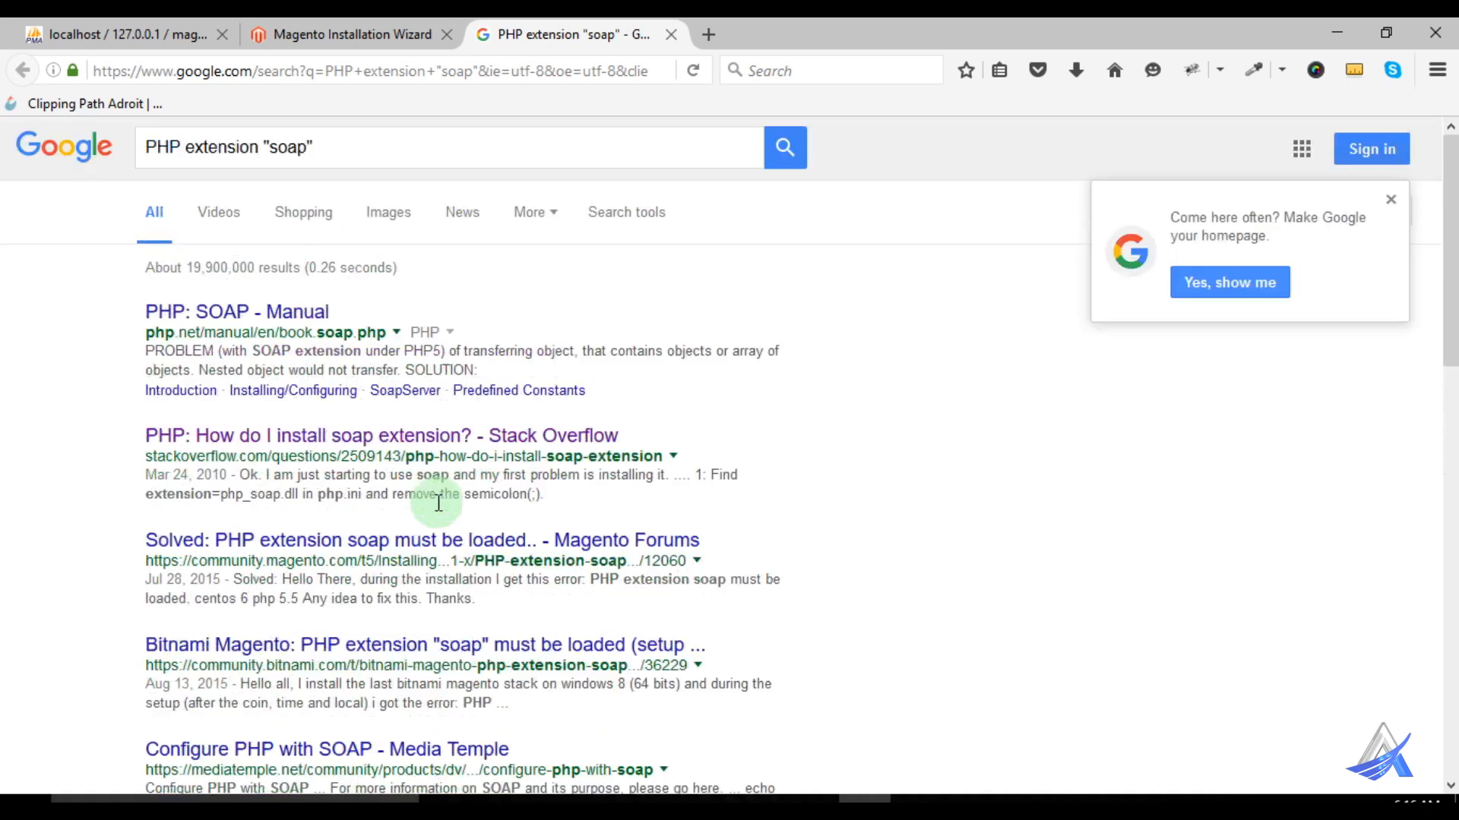
Change the Google search to the suggested query soap extension php download.
drag(269, 147, 125, 141)
key(BackSpace)
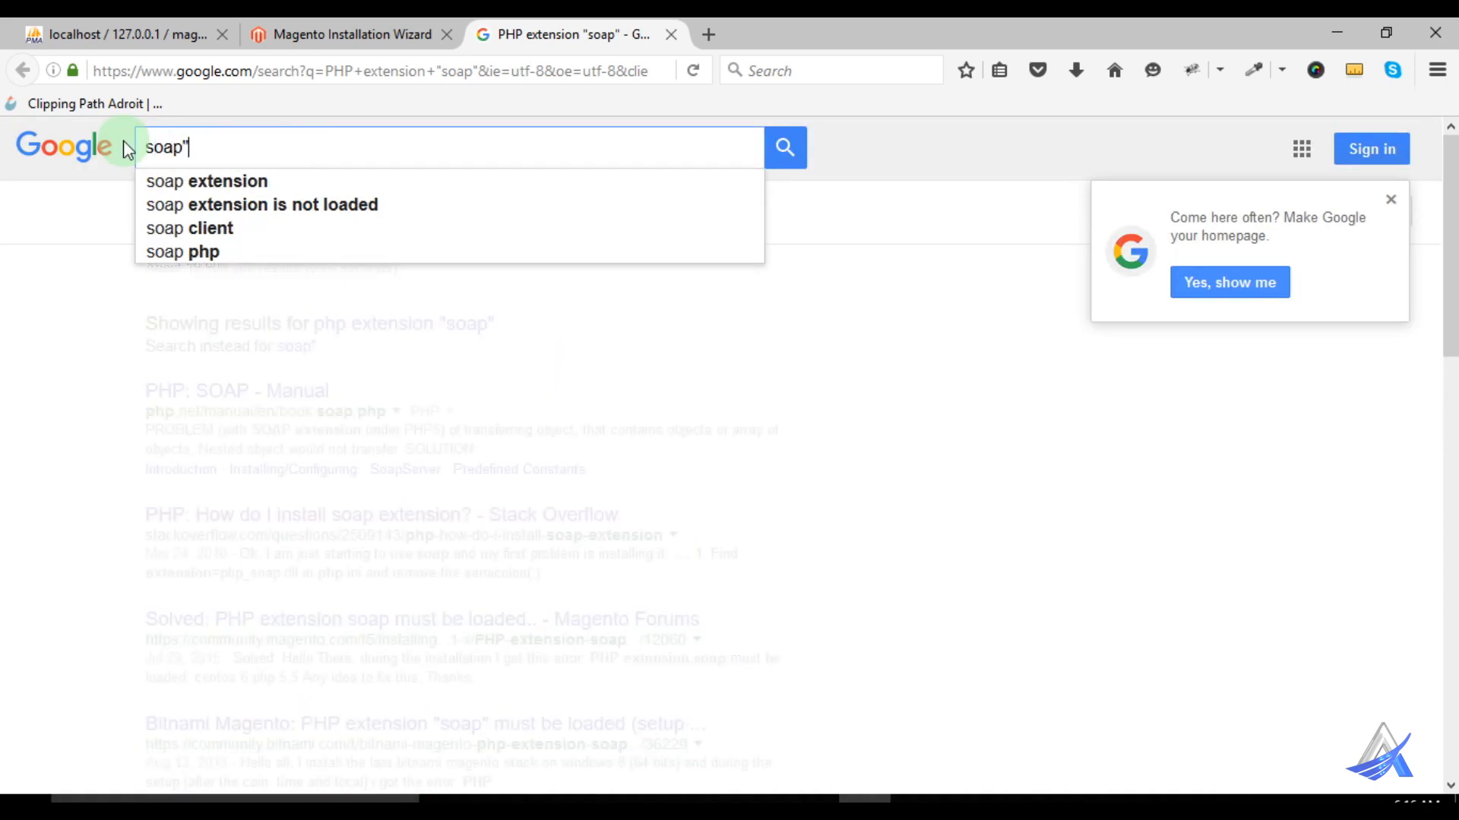
key(Down)
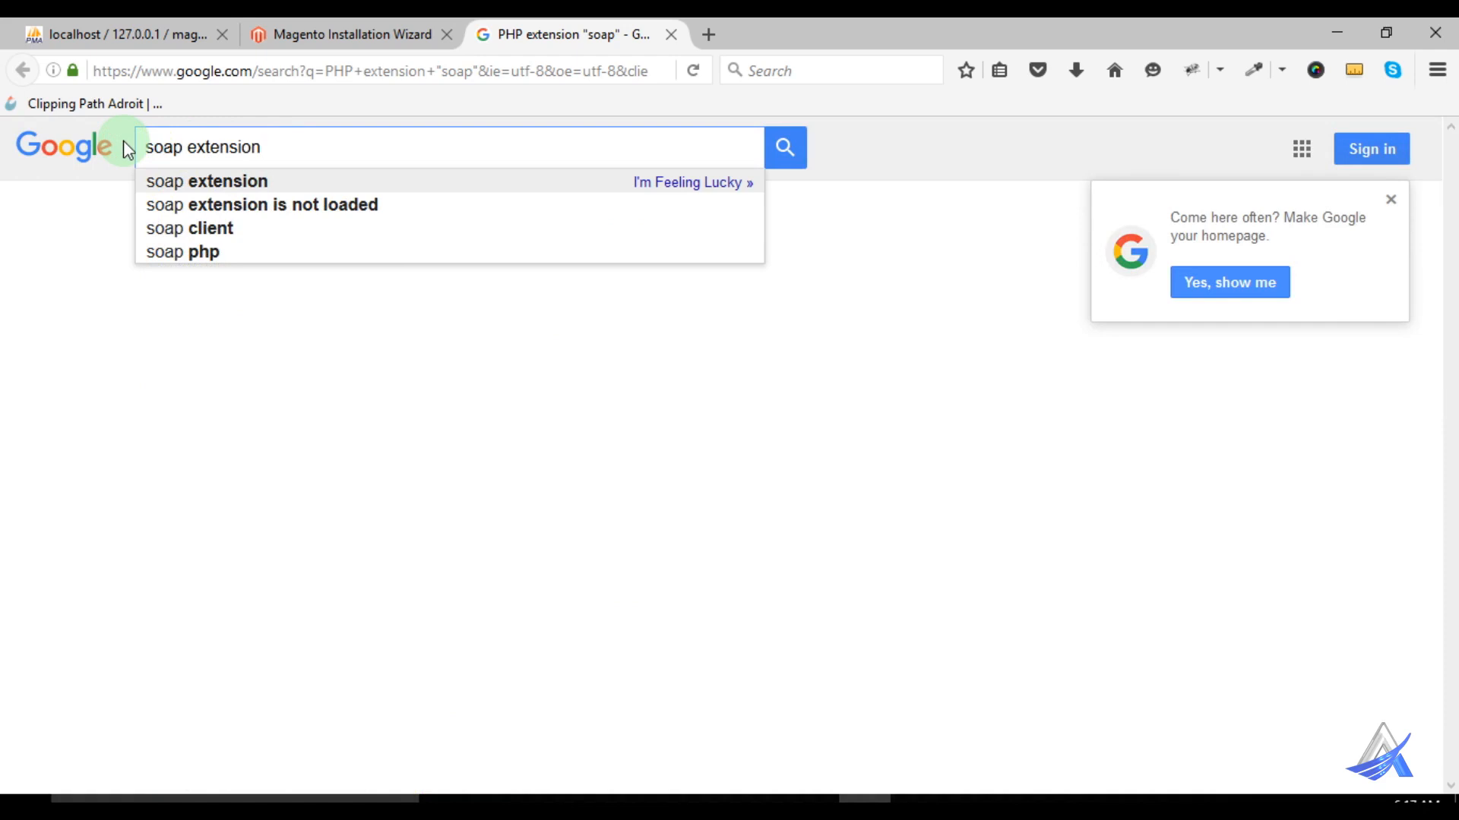
text(for)
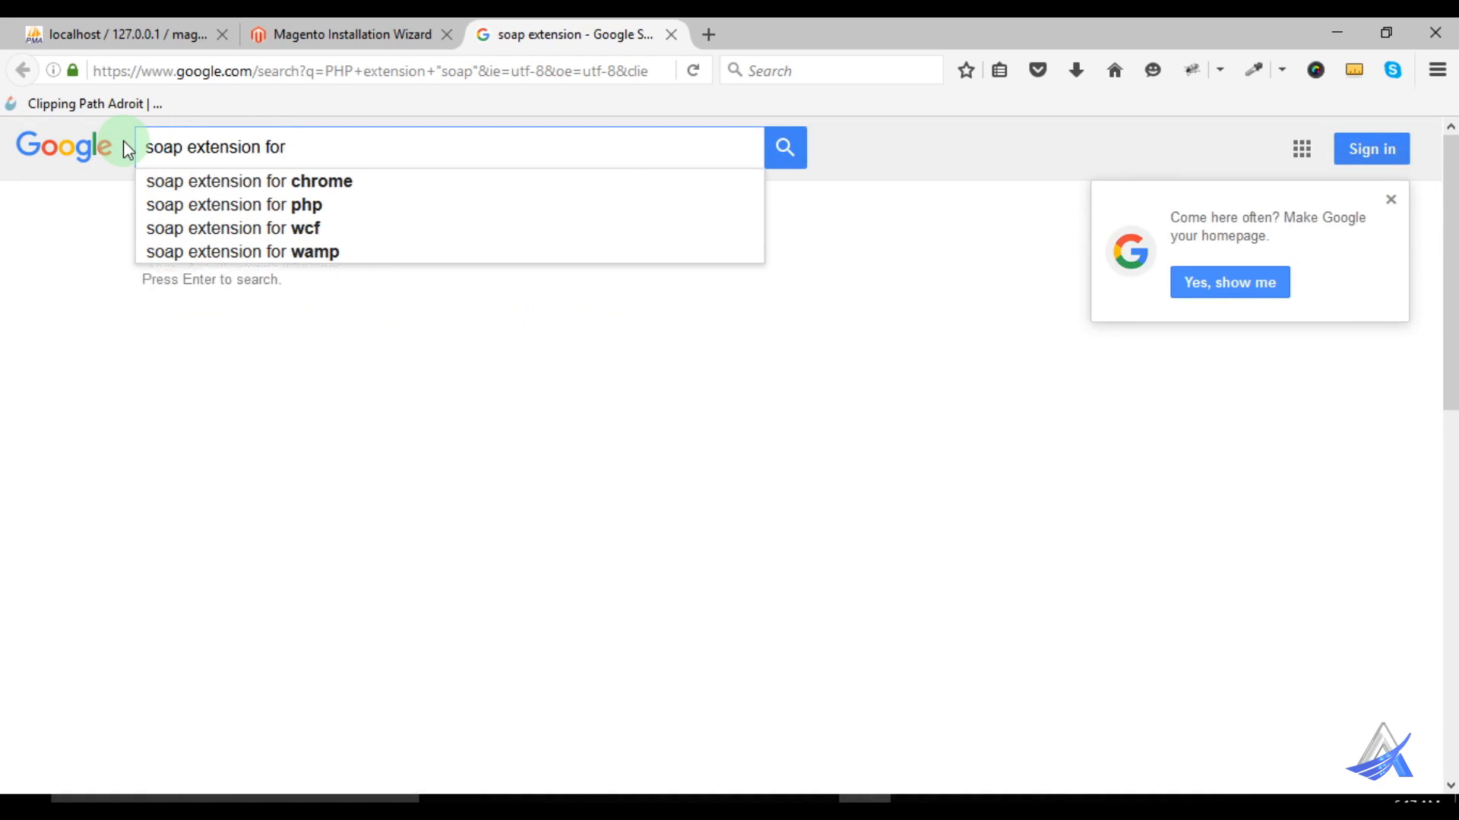
key(Down)
key(Down)
text(dow)
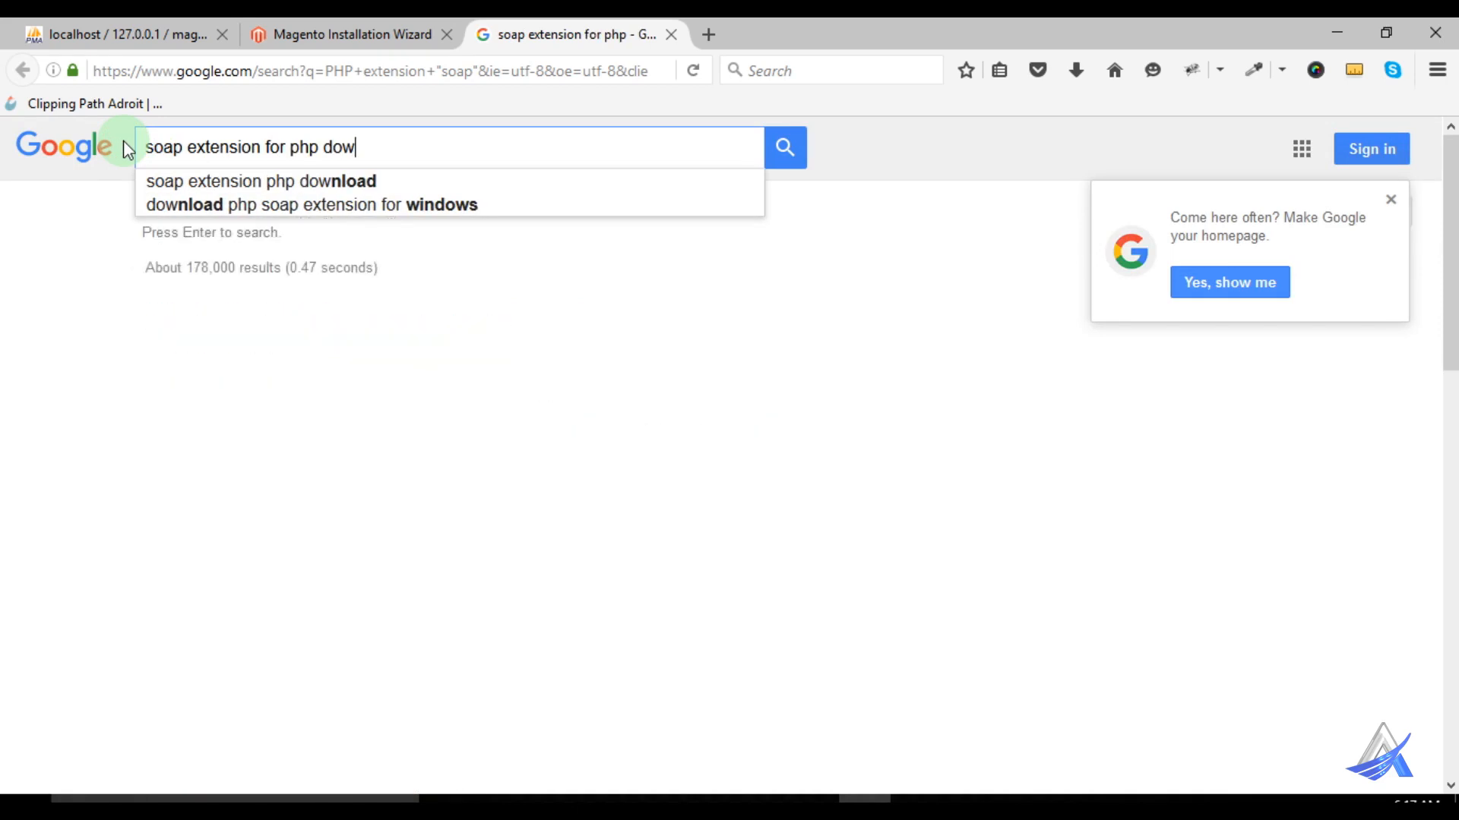
key(Down)
key(Return)
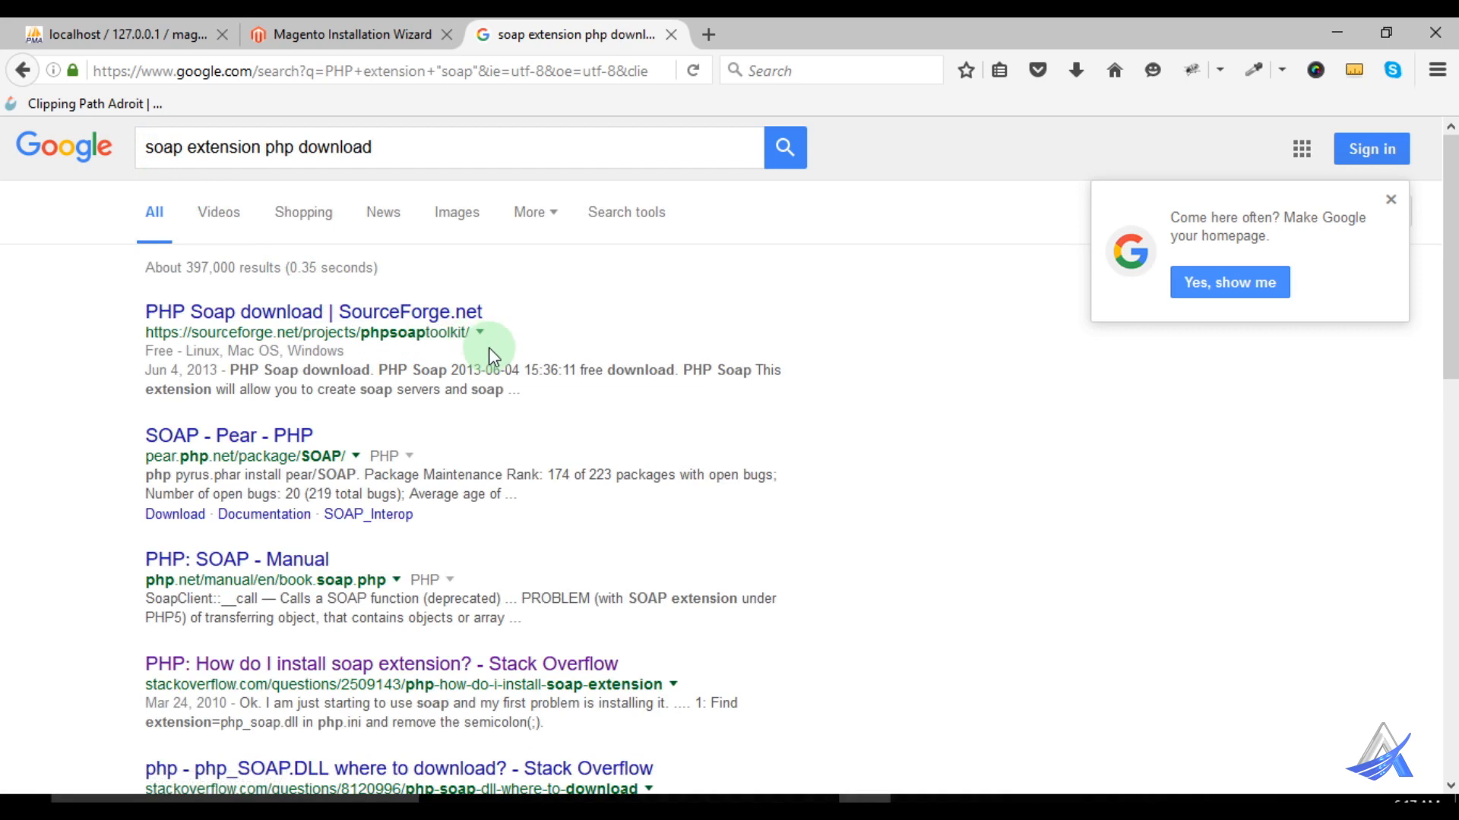
Open the PHP Soap download result on SourceForge and look over its project page.
click(257, 319)
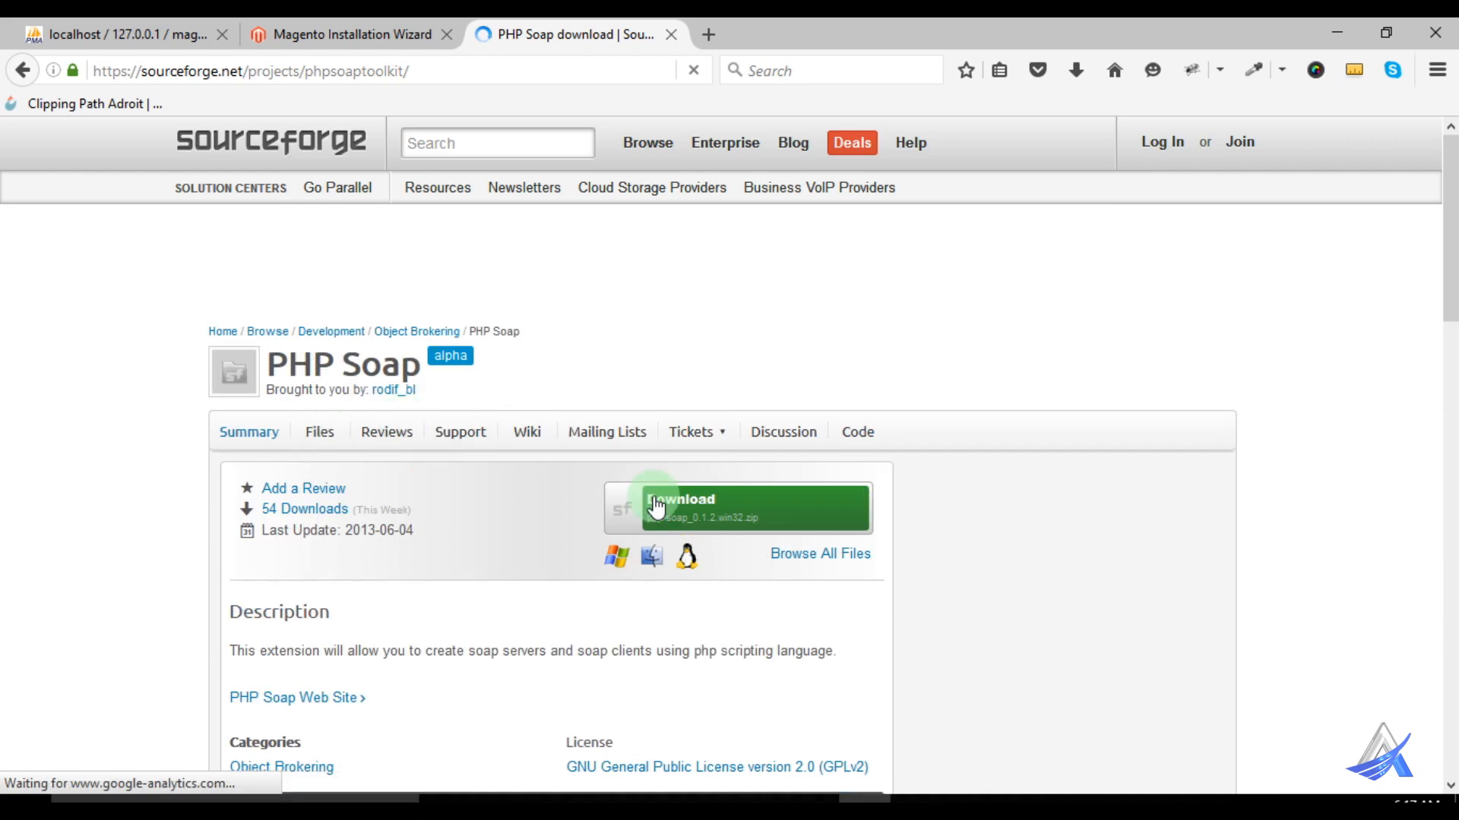
scroll(460, 460, down, 2)
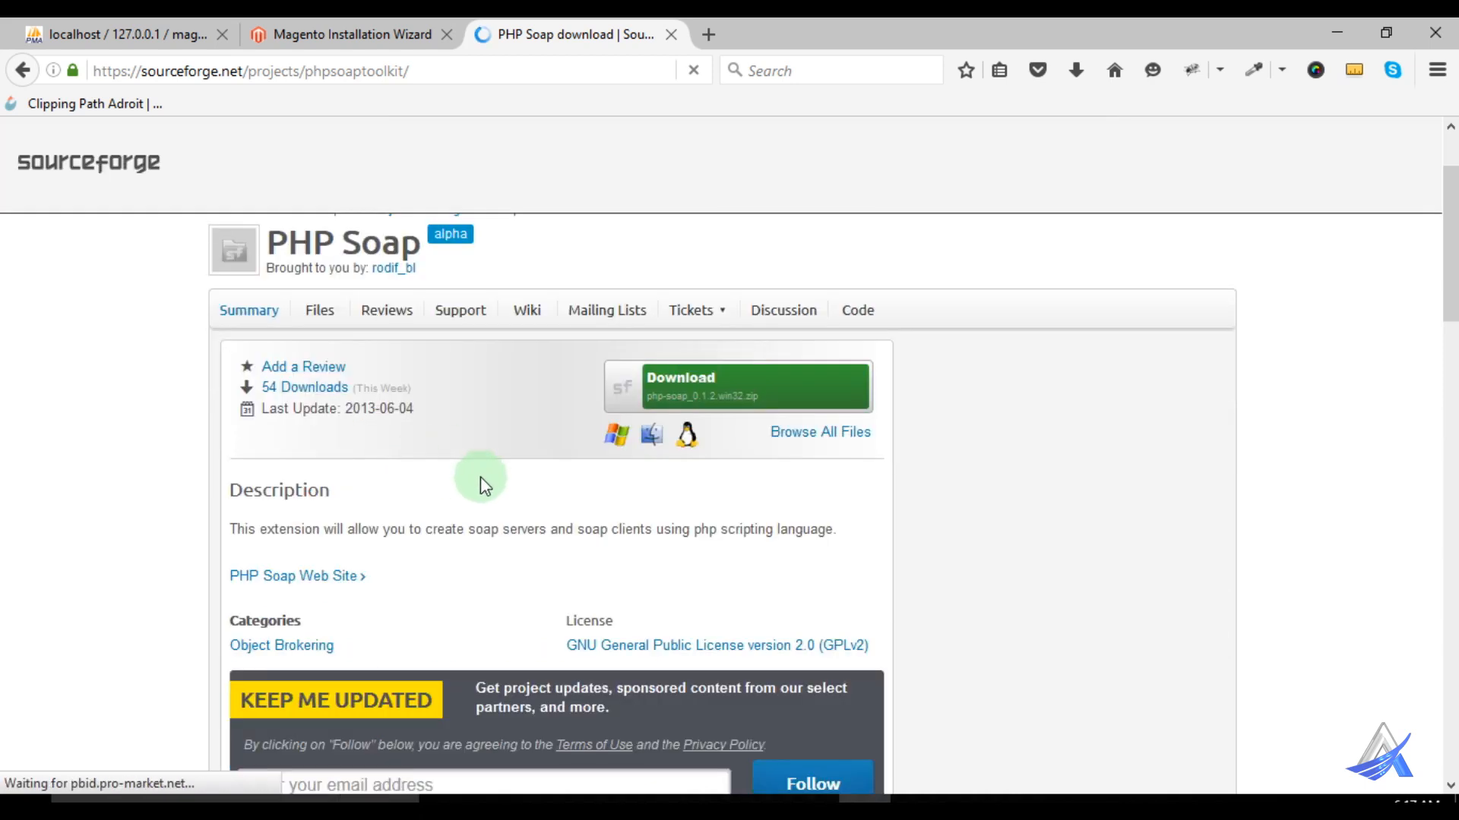
scroll(440, 486, down, 2)
scroll(449, 481, up, 3)
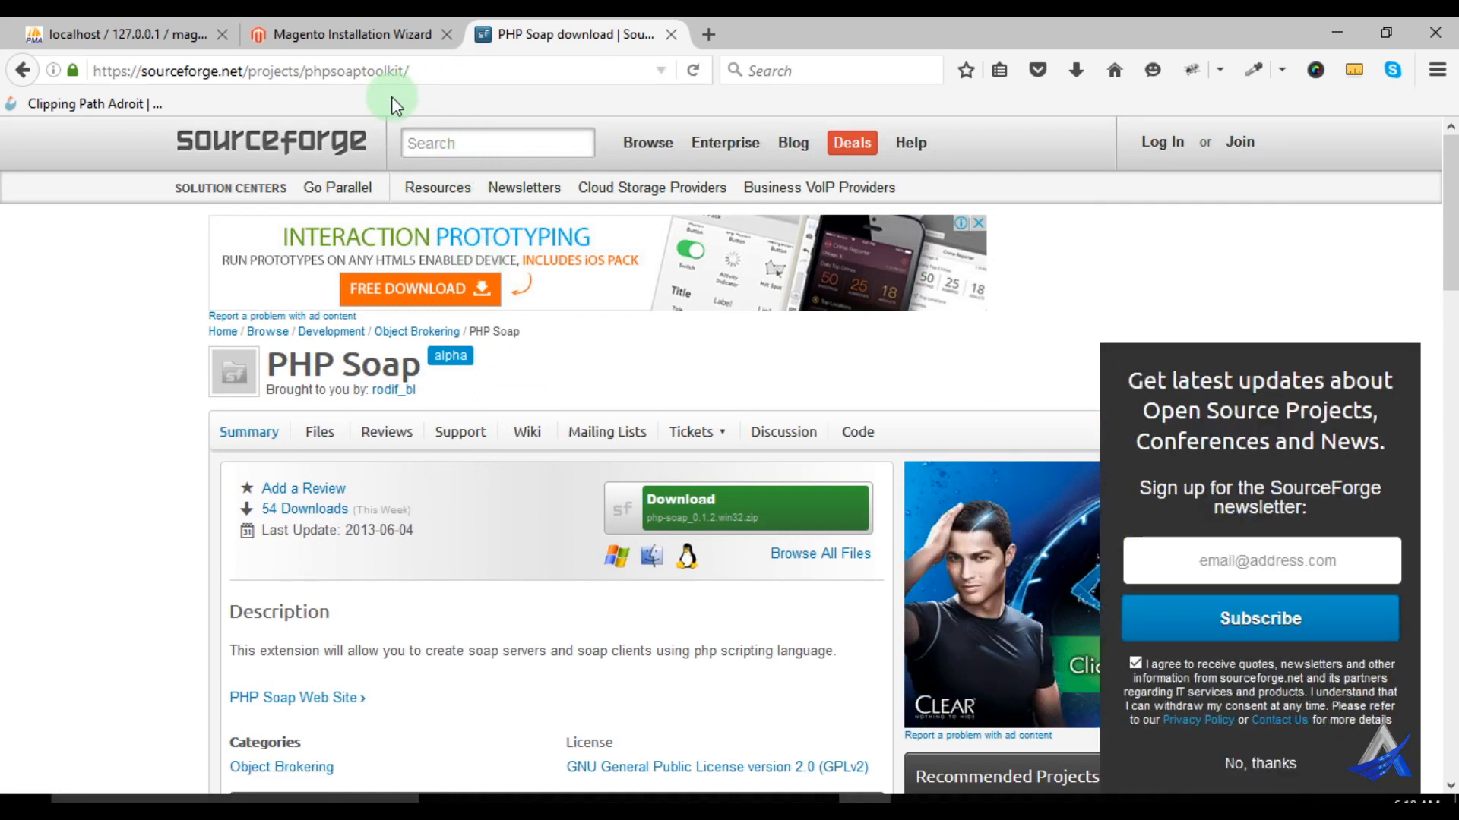
Search the web for nusoap for php, and open the NuSOAP - SOAP Toolkit for PHP project page on SourceForge.
click(448, 76)
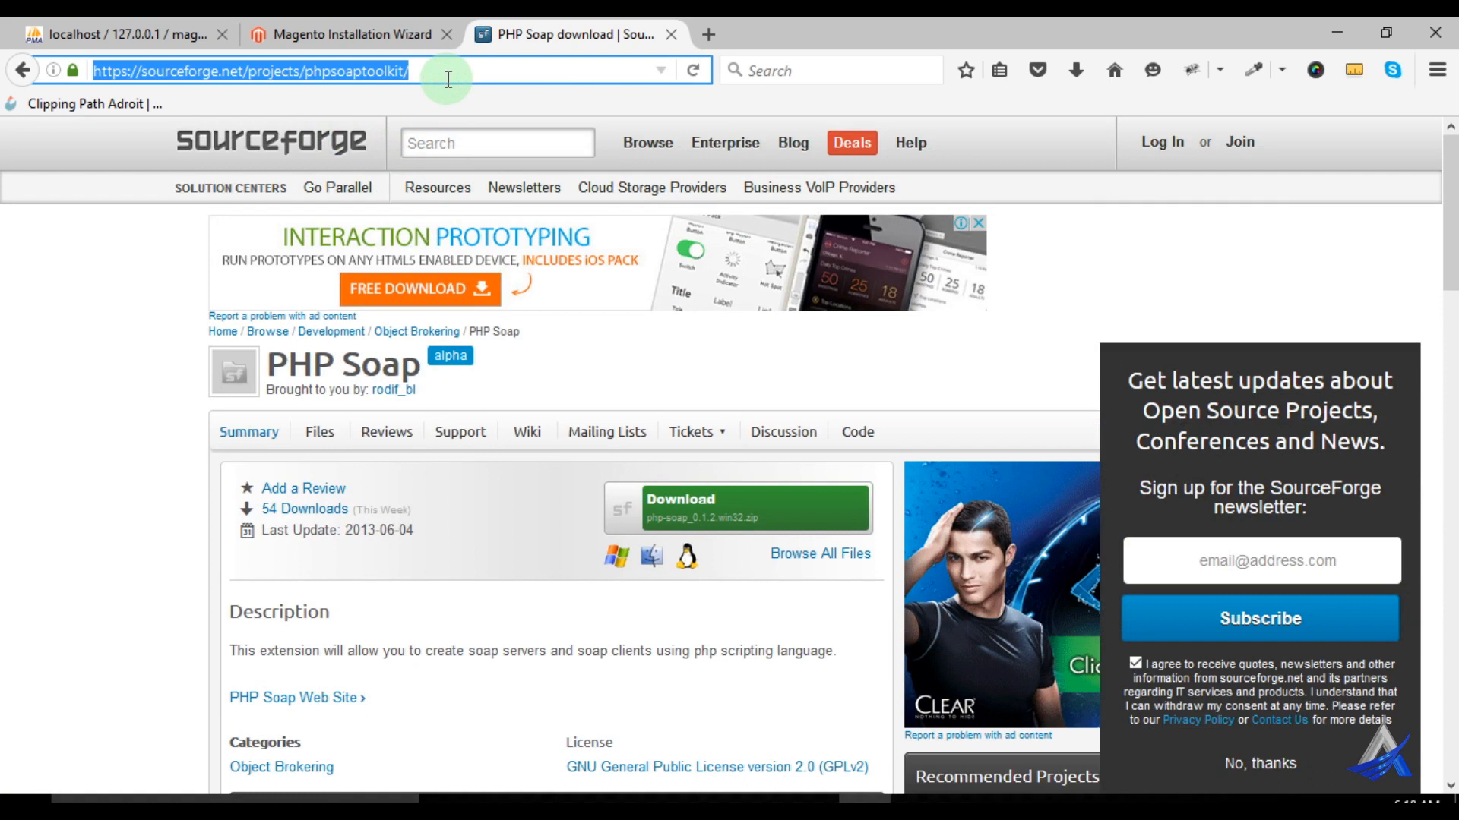
text(nusoap for php)
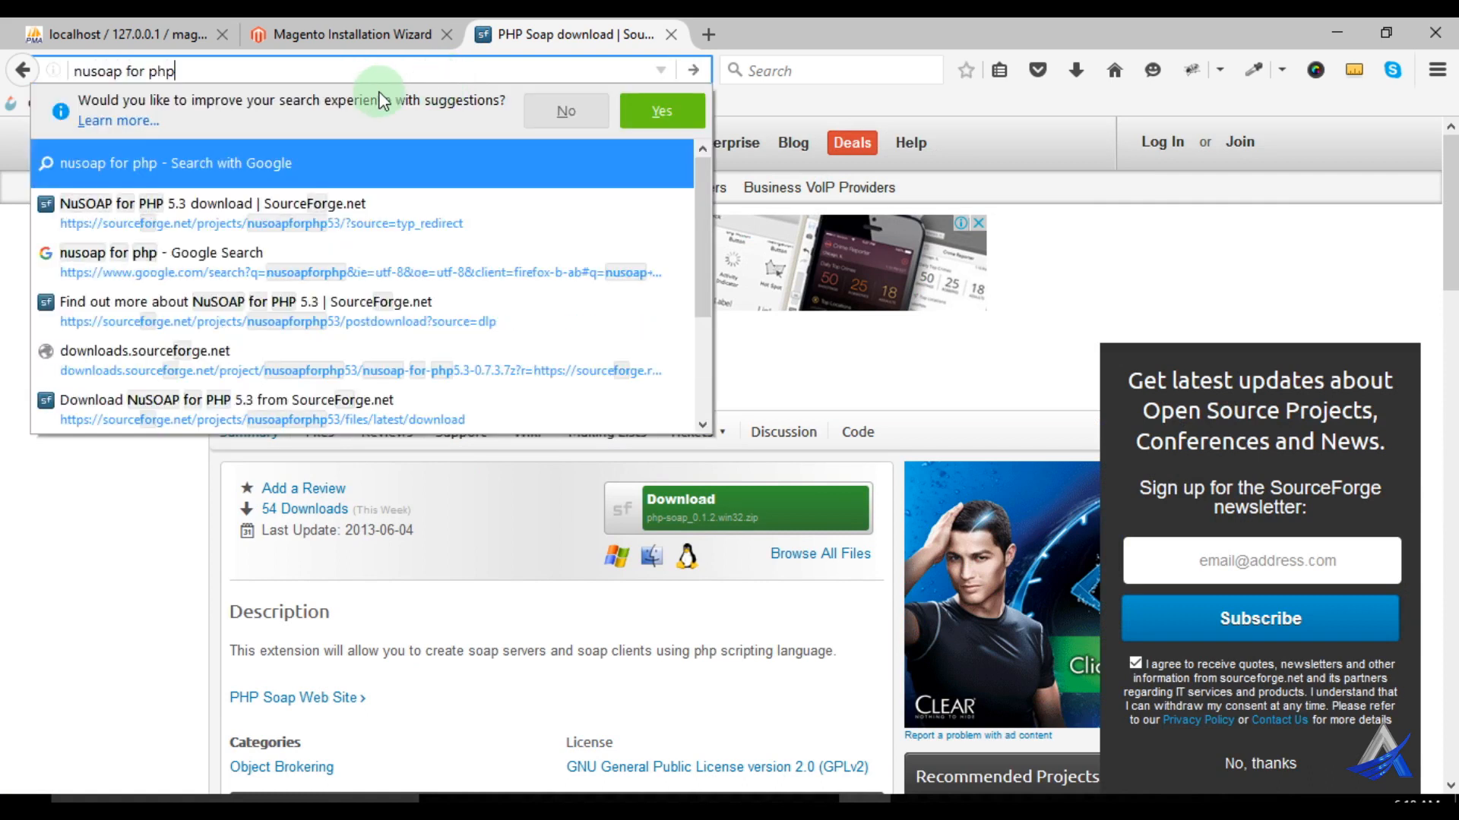
key(Return)
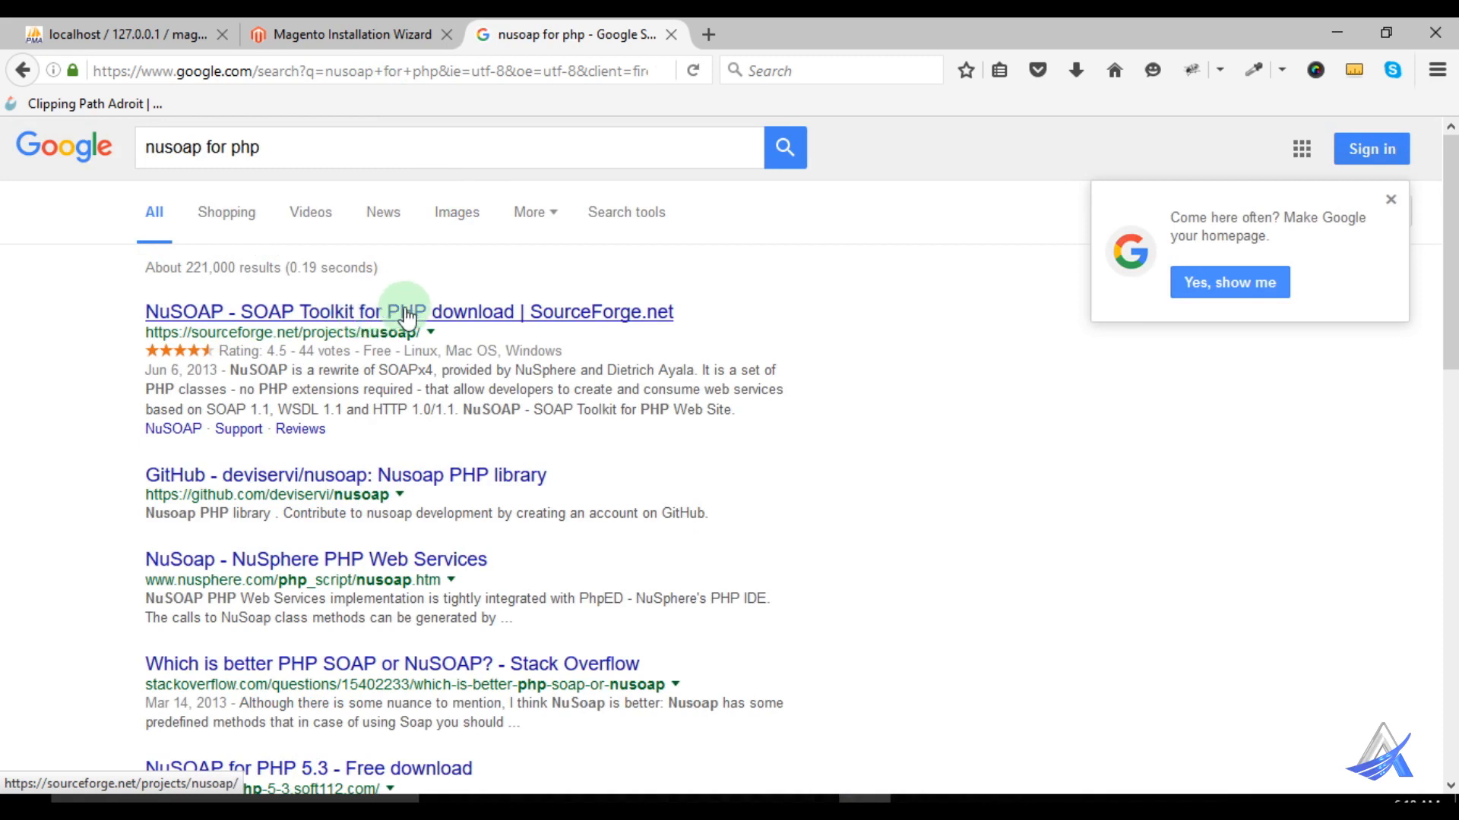
click(332, 313)
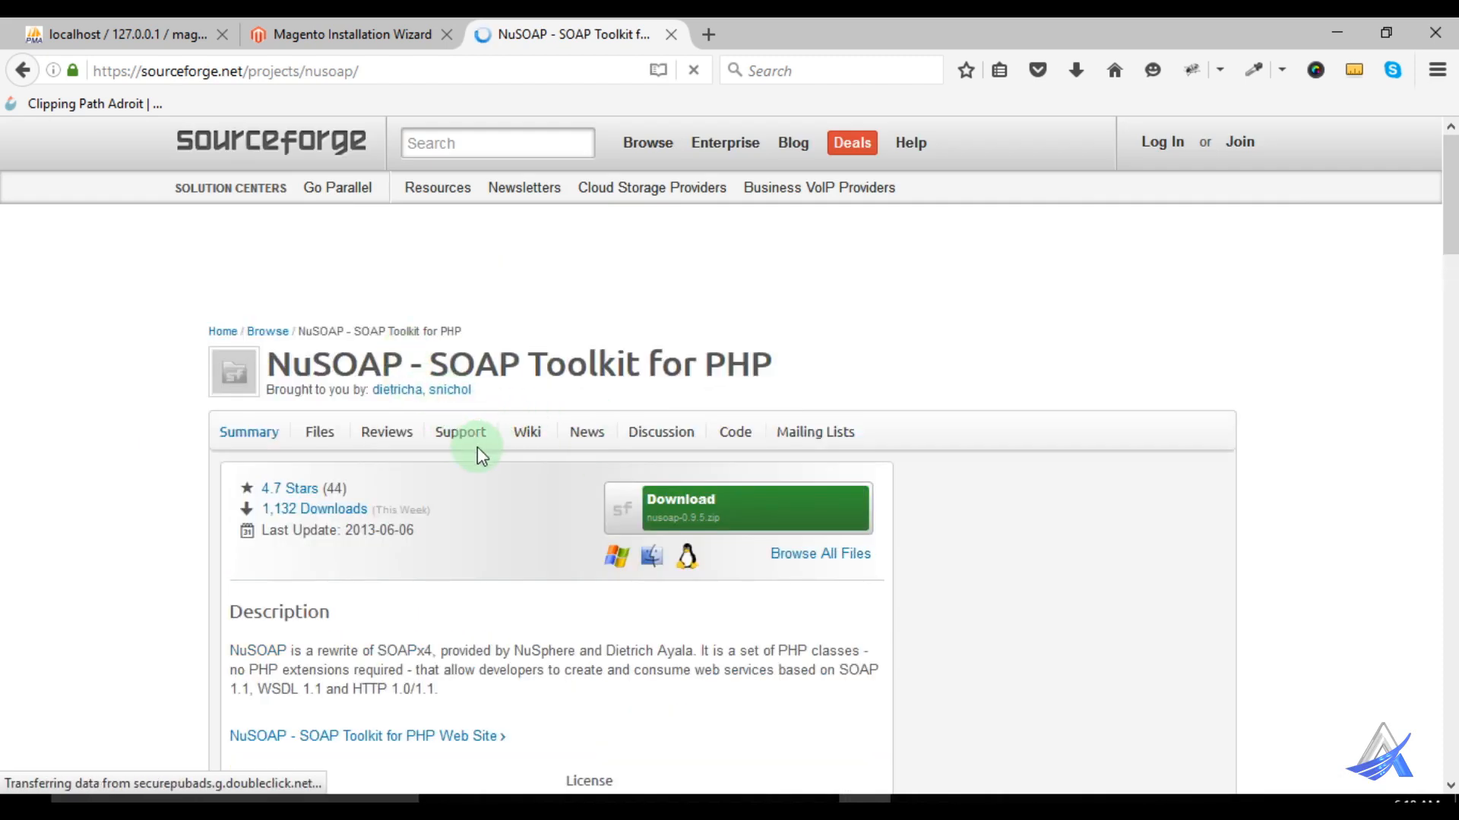
click(369, 73)
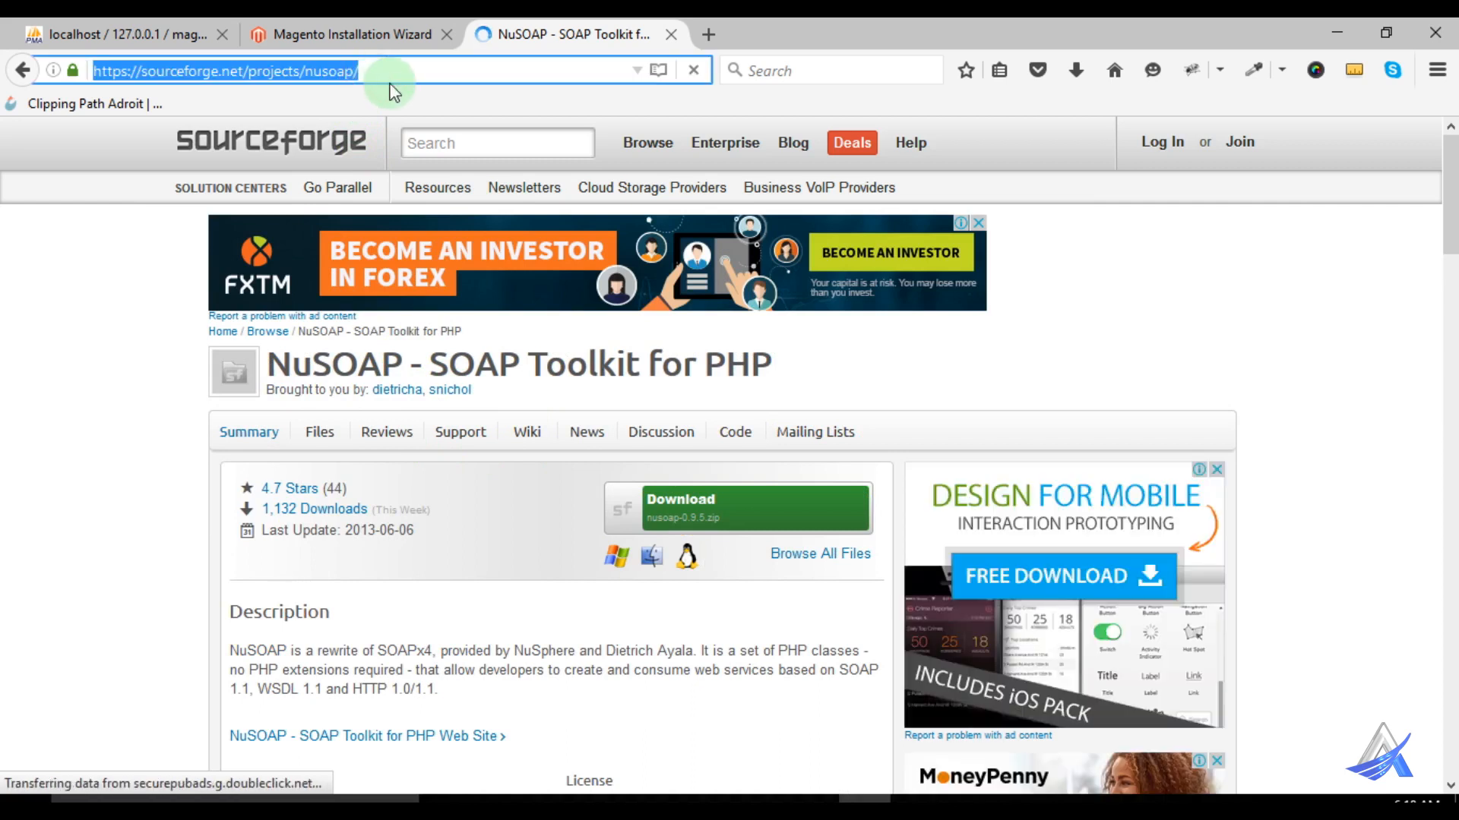